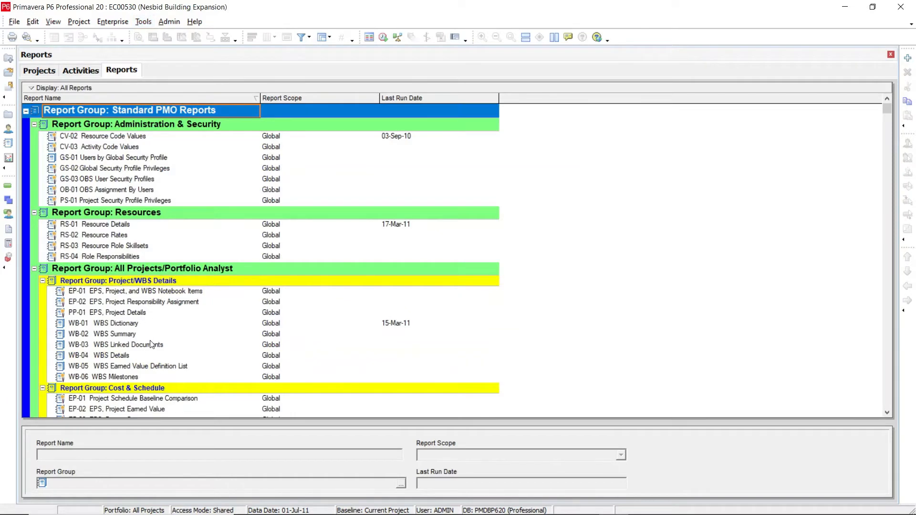
- Select the RELATIONSHIP REPORT GROUP at the end of the report list
click(105, 269)
scroll(103, 268, down, 7)
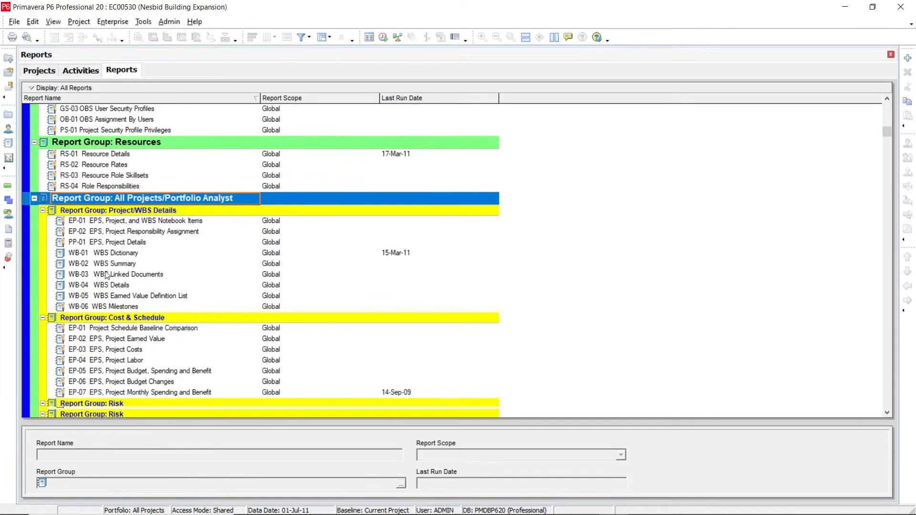
drag(883, 186, 889, 411)
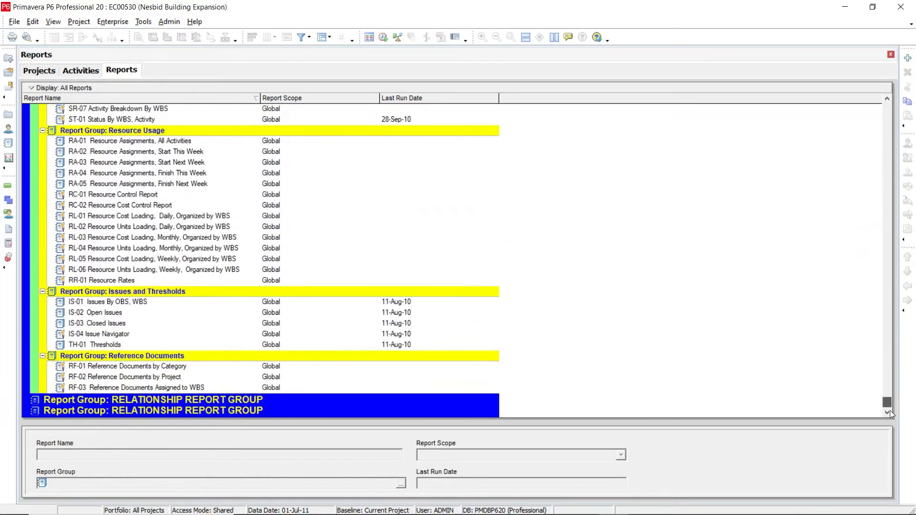
click(52, 401)
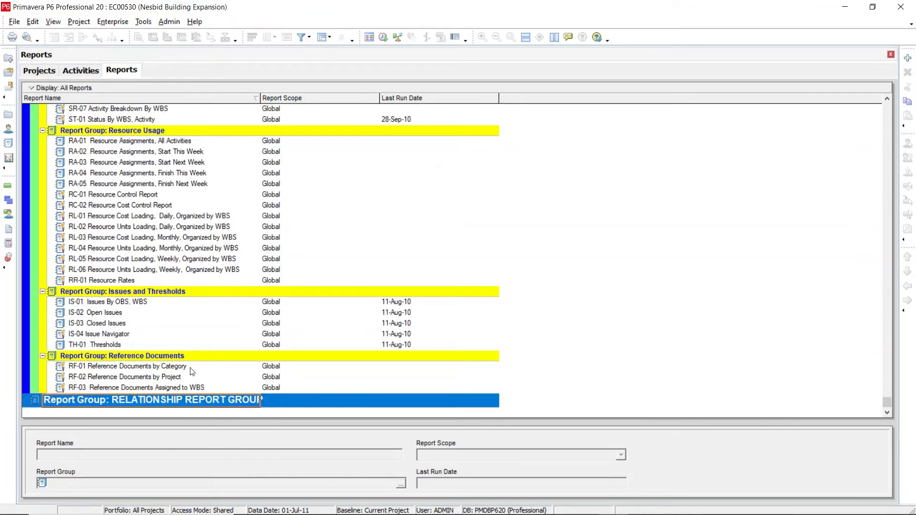
- Start a new report with the Report Wizard and choose Activities as its subject area
click(909, 61)
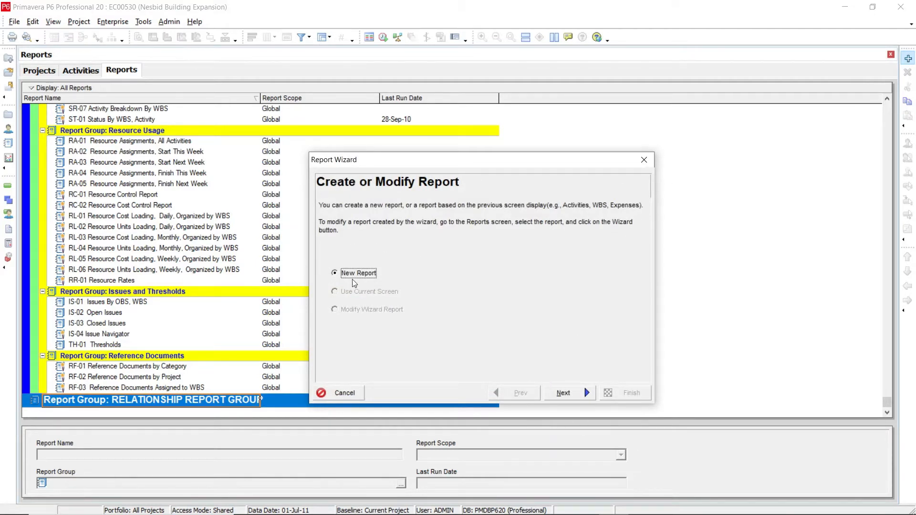
click(576, 395)
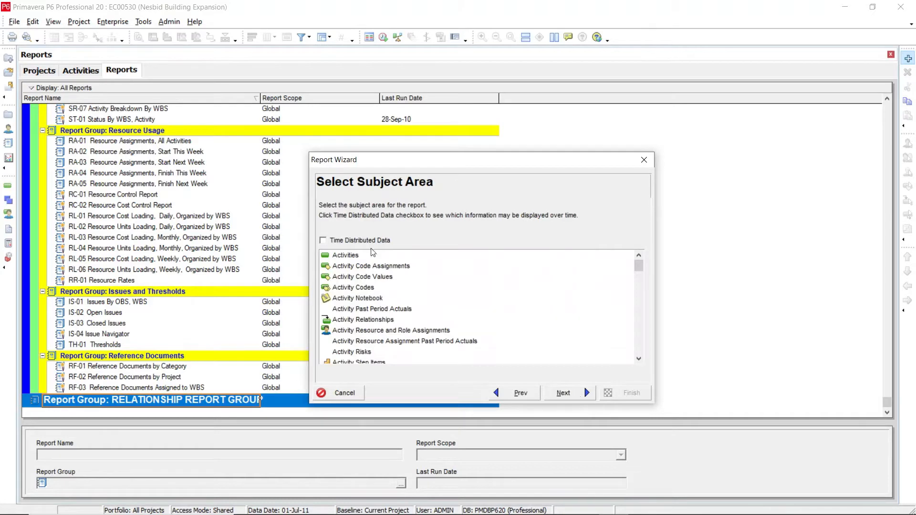
click(348, 258)
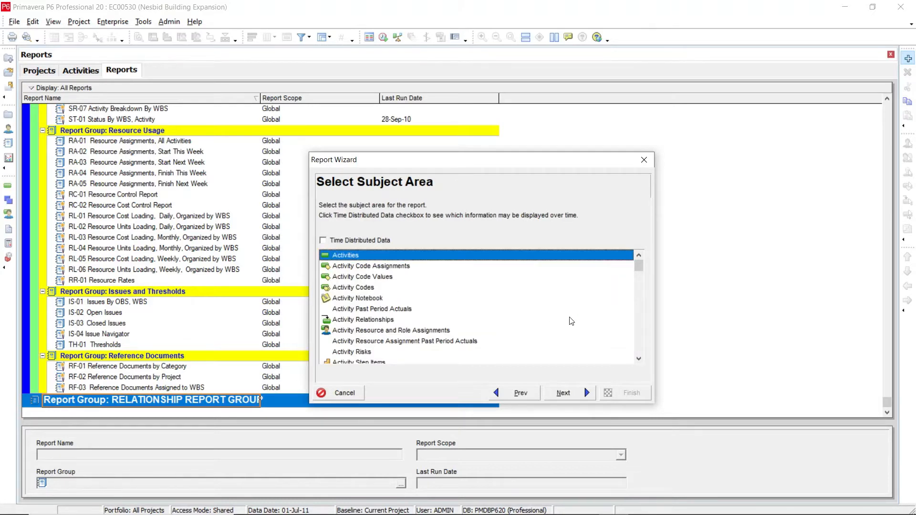
click(579, 393)
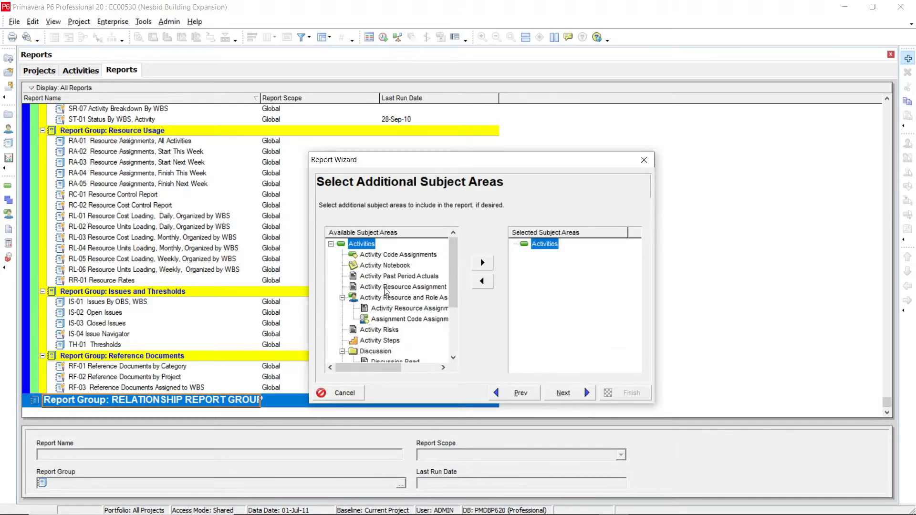
- Include Predecessors as an additional subject area under Activities and continue to the subject area configuration
drag(454, 285, 454, 328)
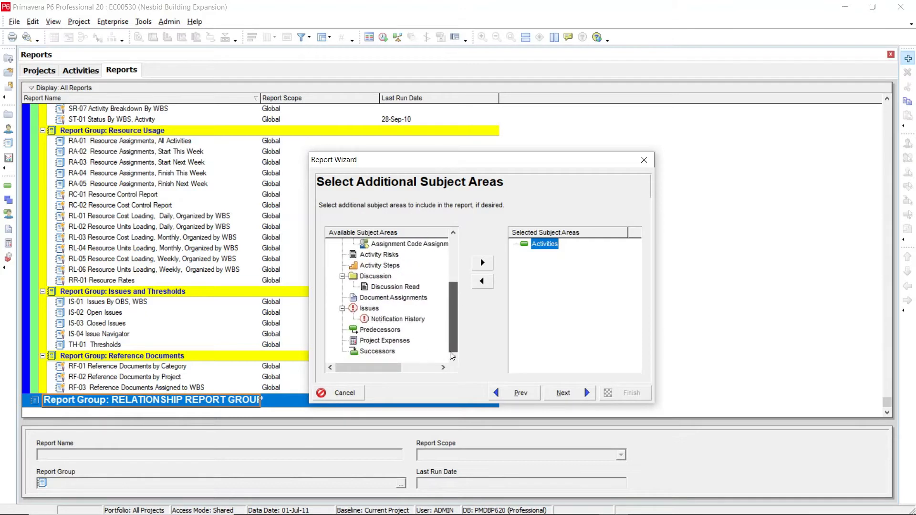
click(380, 330)
click(475, 264)
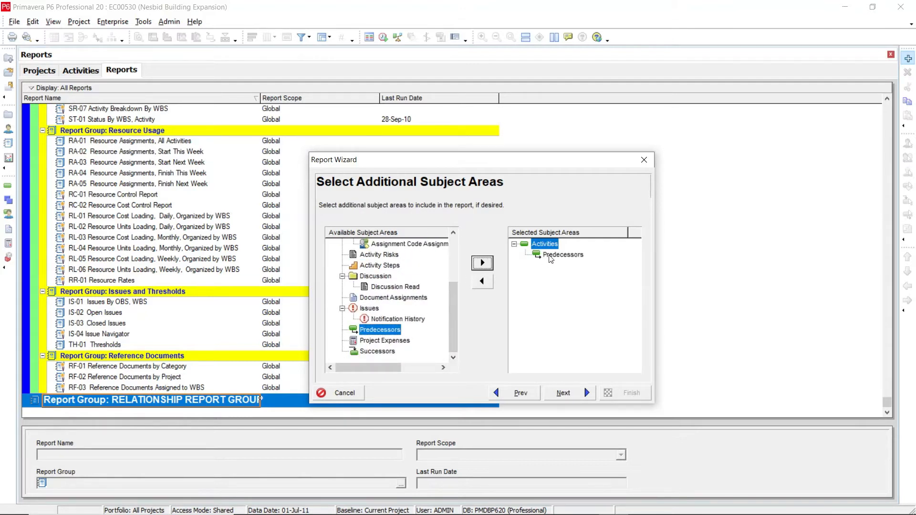
click(576, 396)
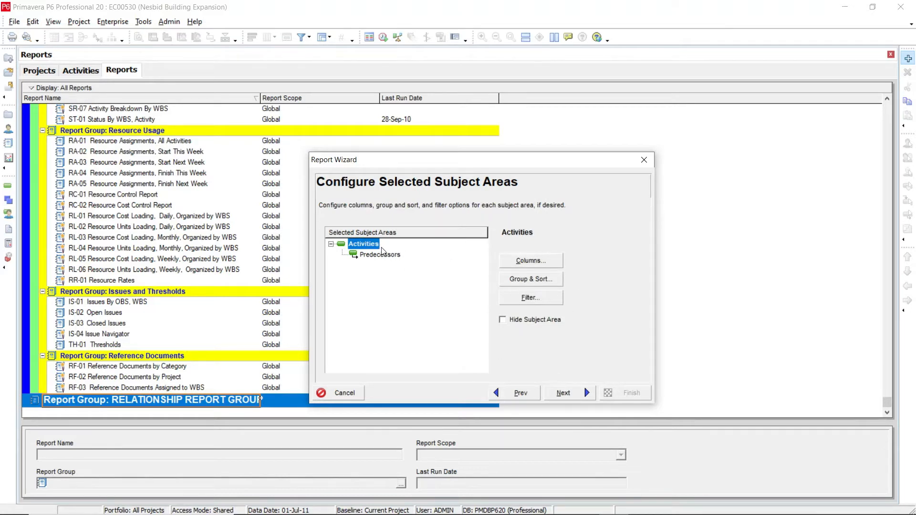
- In the Activities columns, remove Activity Status and add Activity Name from the General category
click(528, 263)
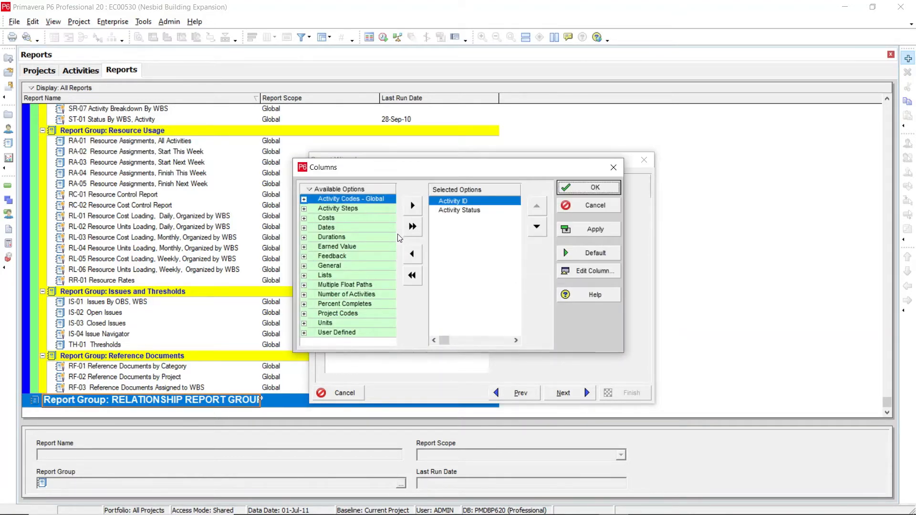
double_click(458, 211)
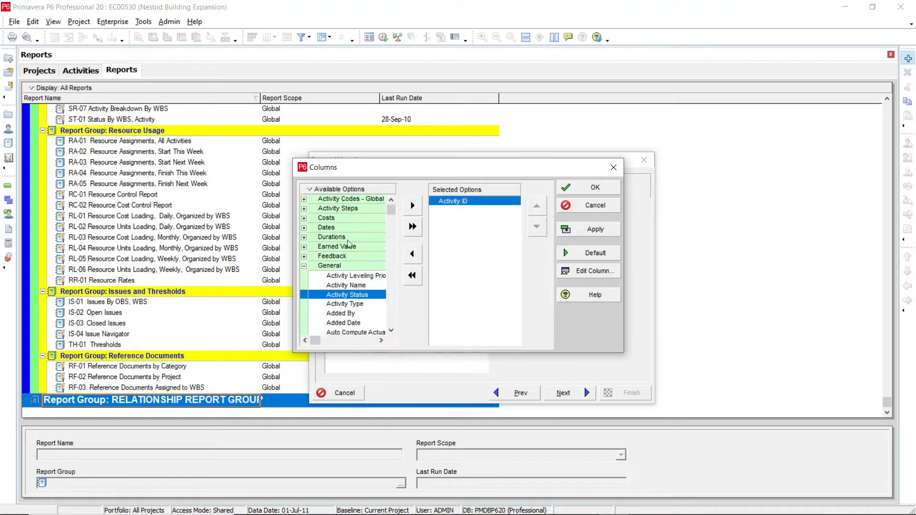
click(325, 266)
scroll(344, 277, down, 1)
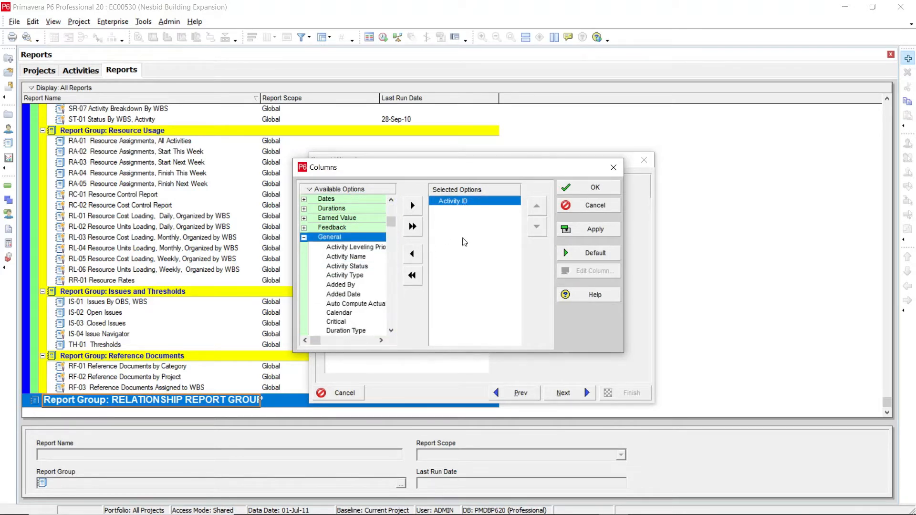
click(342, 286)
scroll(343, 293, down, 1)
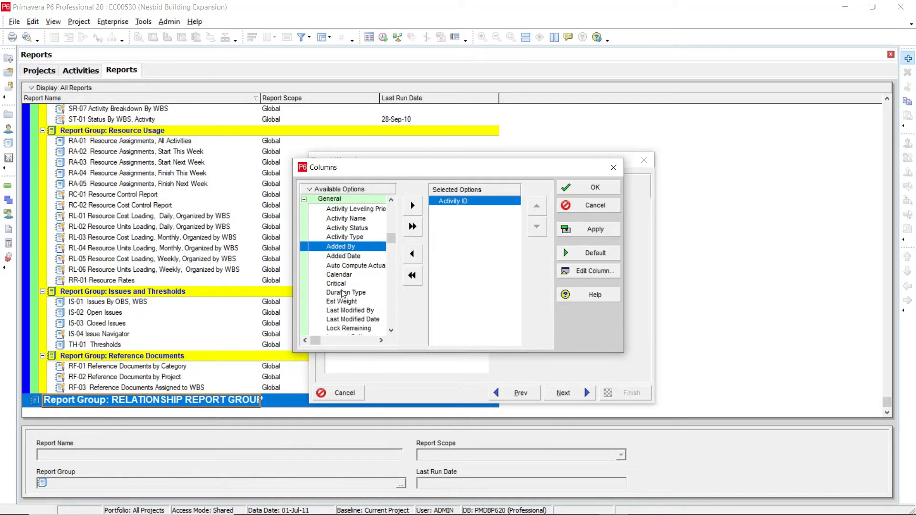
double_click(346, 218)
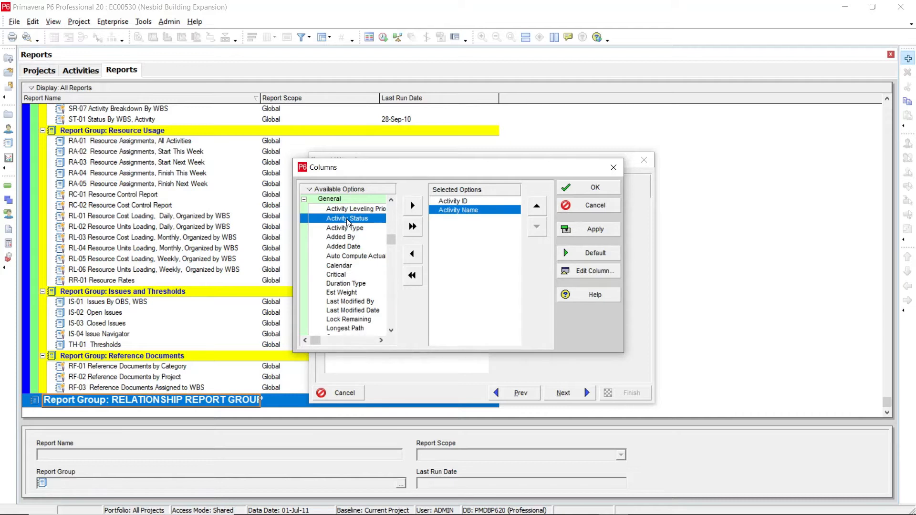
- Add the Start and Finish date columns to the Activities subject area and accept the column selection
click(304, 201)
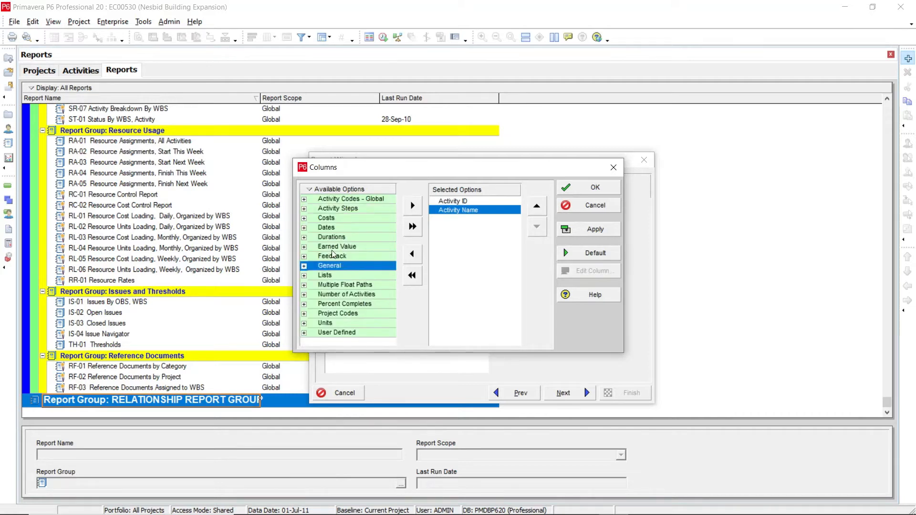
click(305, 233)
scroll(346, 277, down, 6)
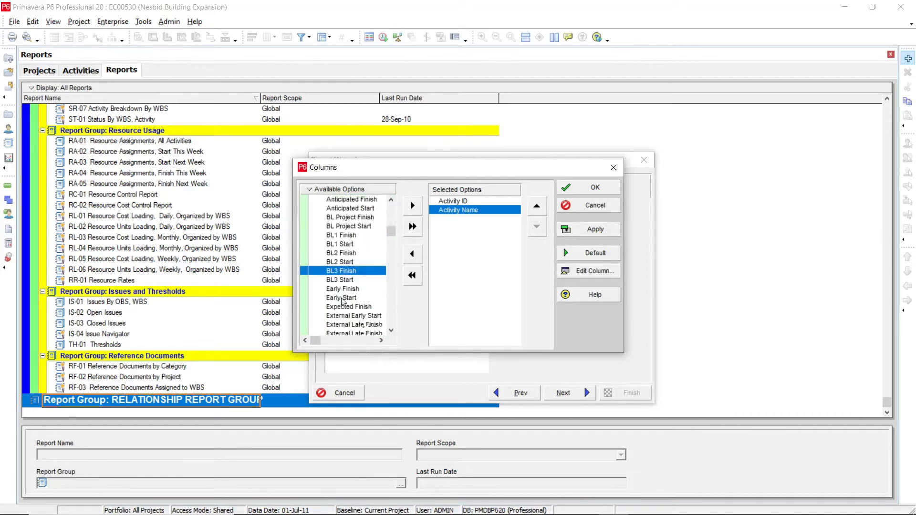
double_click(337, 315)
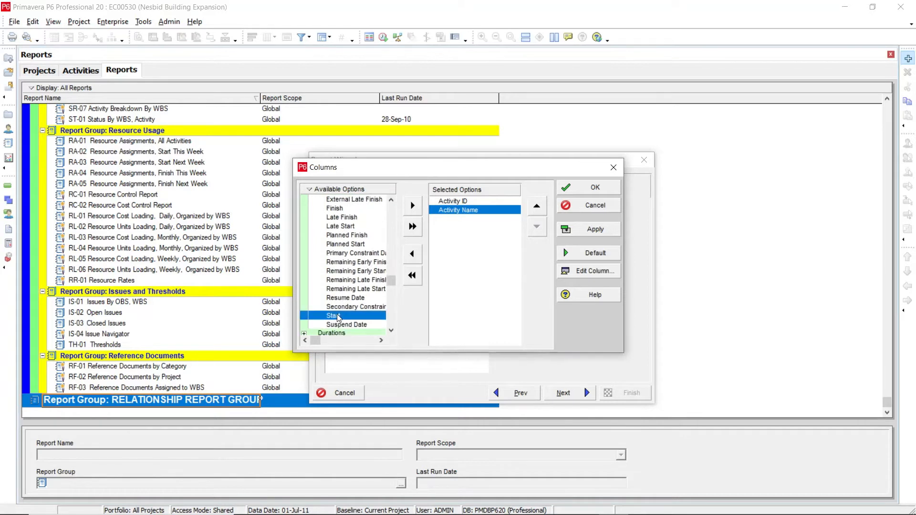
click(363, 263)
scroll(342, 243, up, 1)
double_click(341, 236)
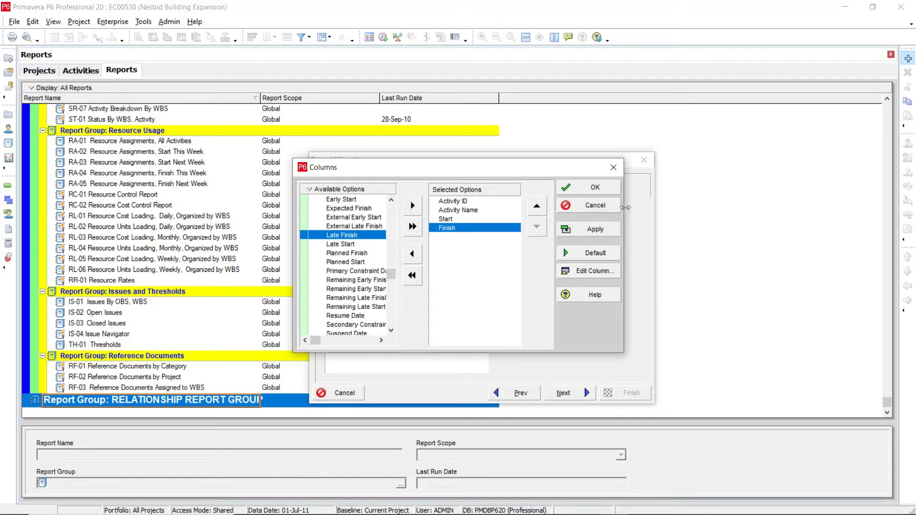
click(569, 187)
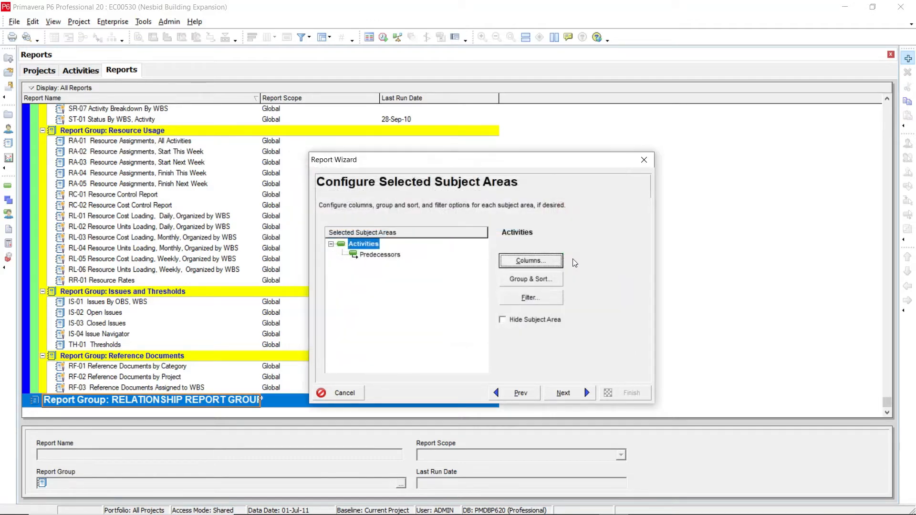
- Group the Activities subject area by WBS without indentation and exclude the ID / Code from the group titles
click(517, 280)
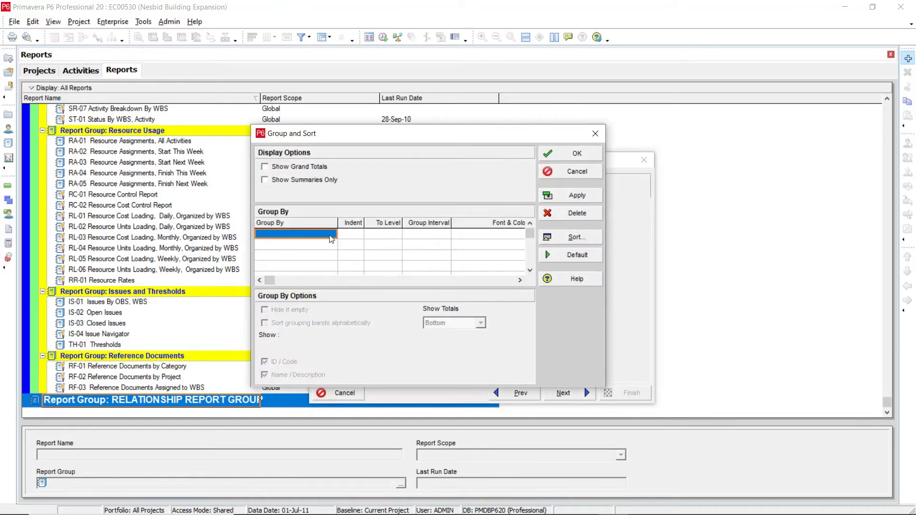
click(329, 235)
key(w)
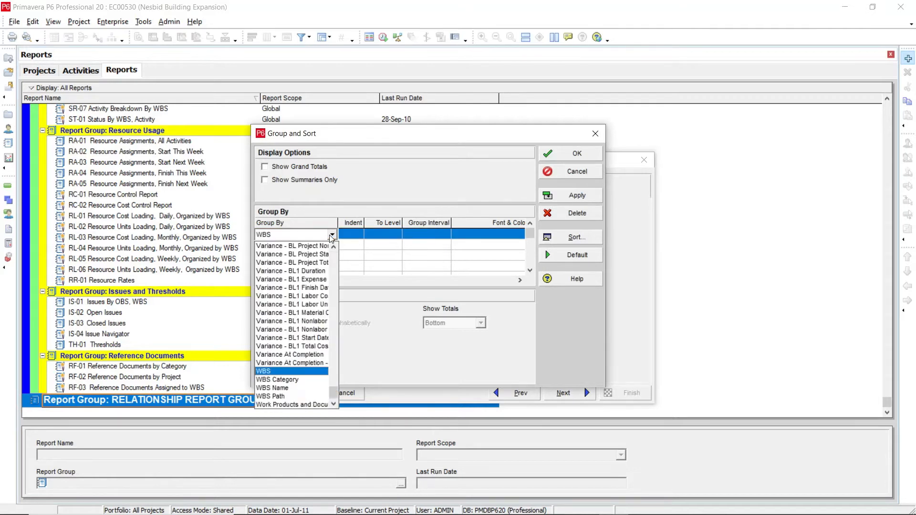
key(Return)
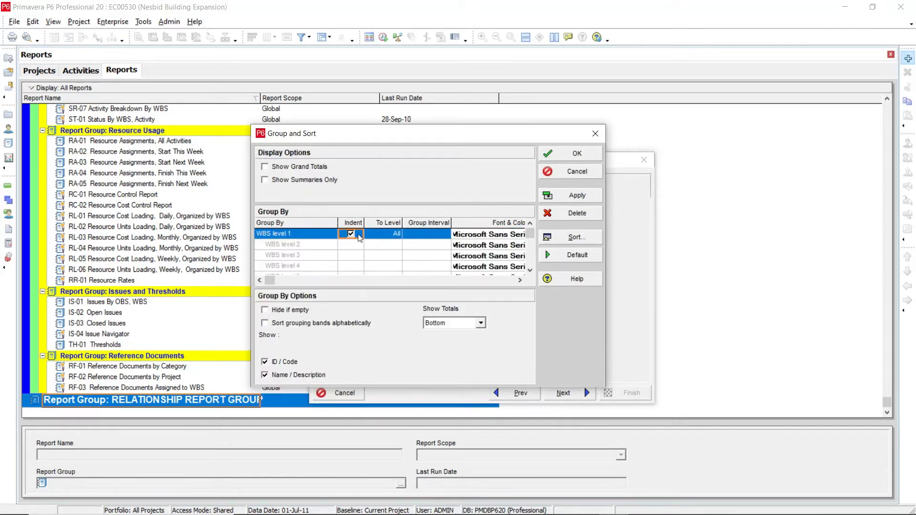
click(351, 234)
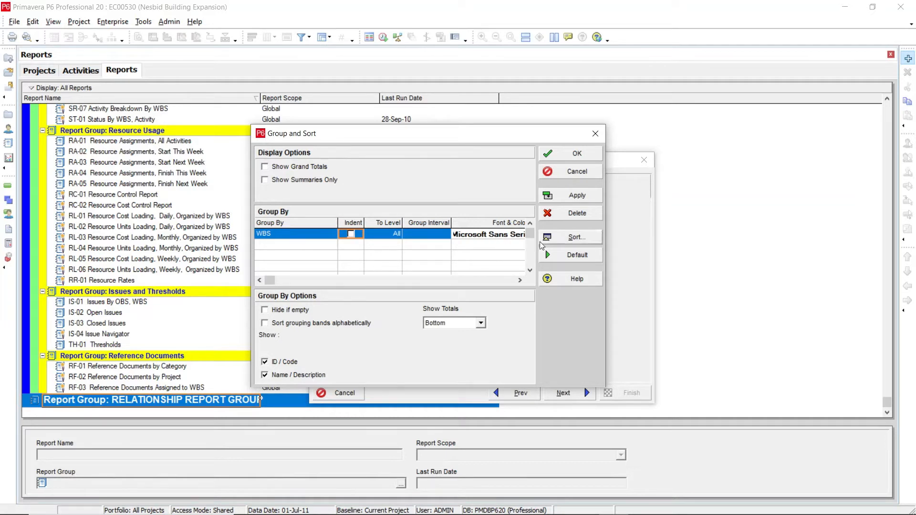
click(292, 363)
- Sort the activities by Start and add Finish as the second sort field, both ascending
click(574, 237)
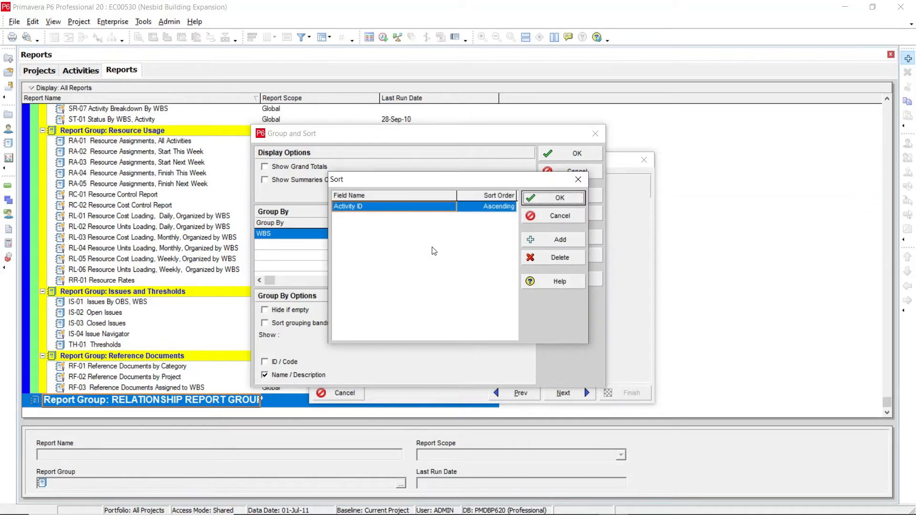
click(373, 207)
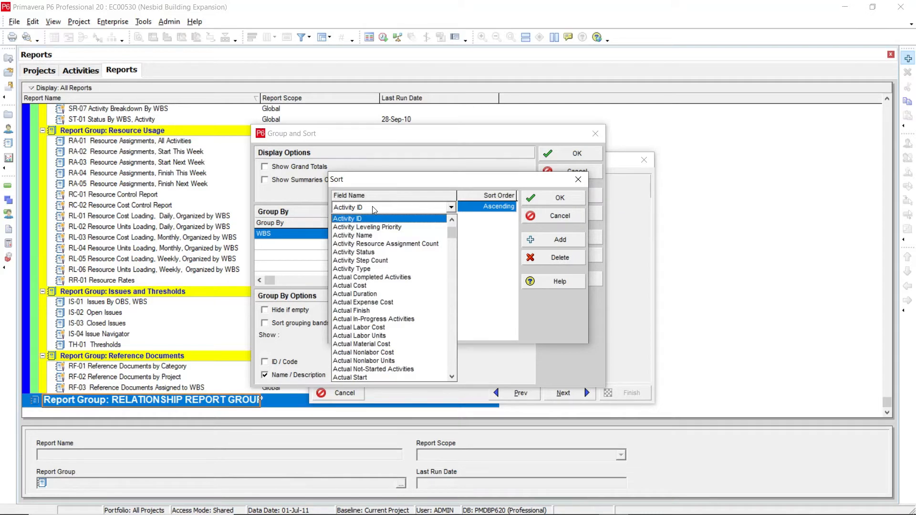
text(st)
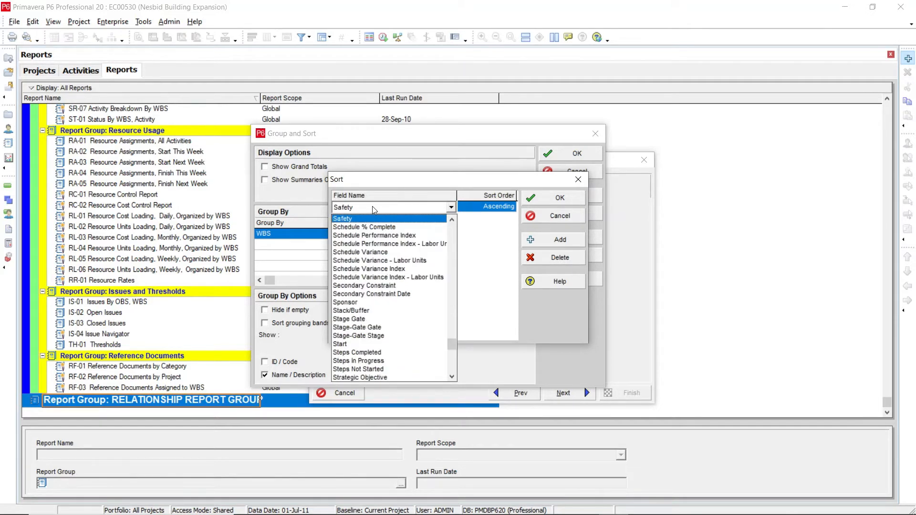
click(362, 251)
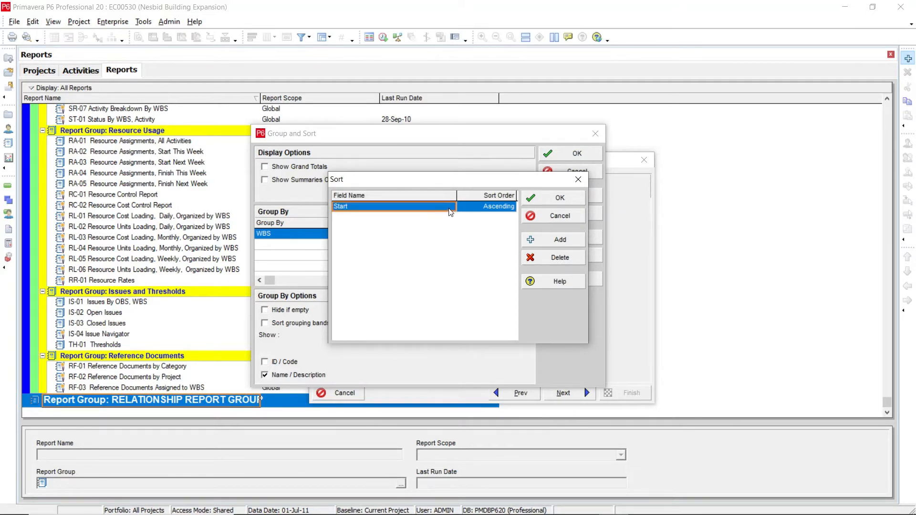
click(560, 239)
click(389, 219)
text(fi)
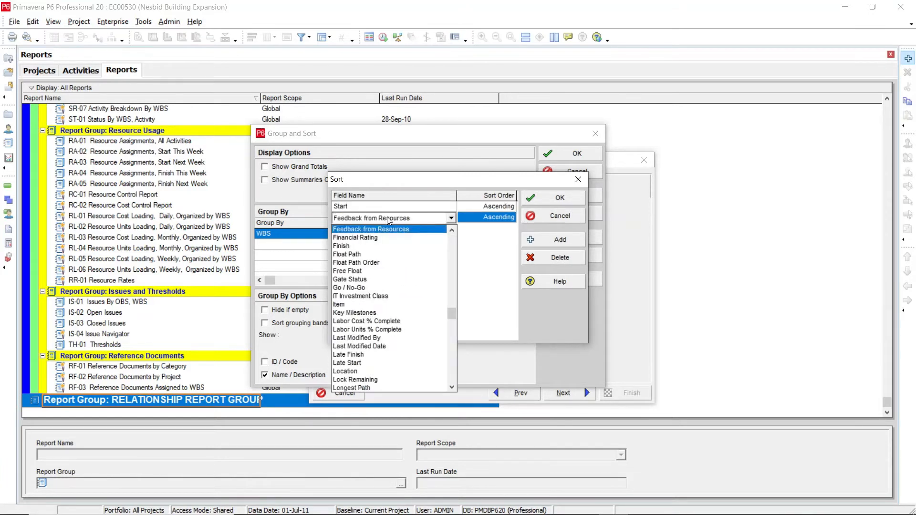
click(370, 239)
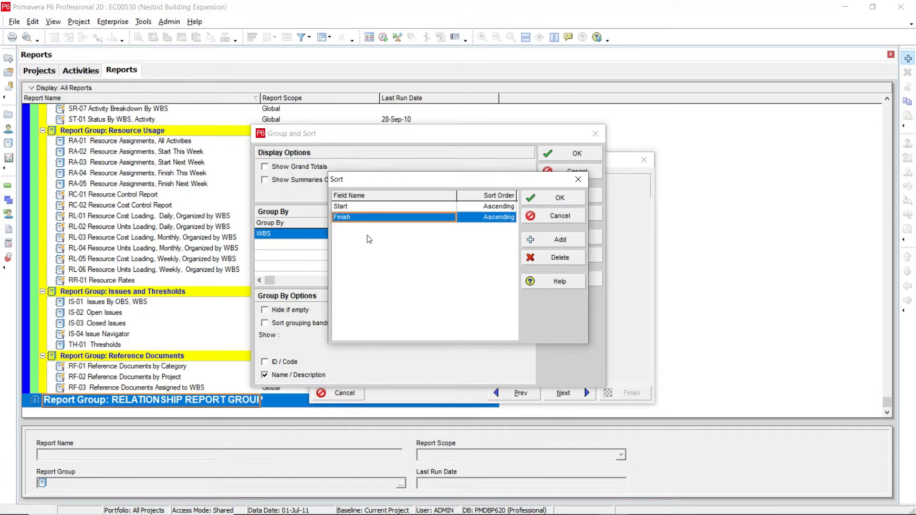
click(544, 198)
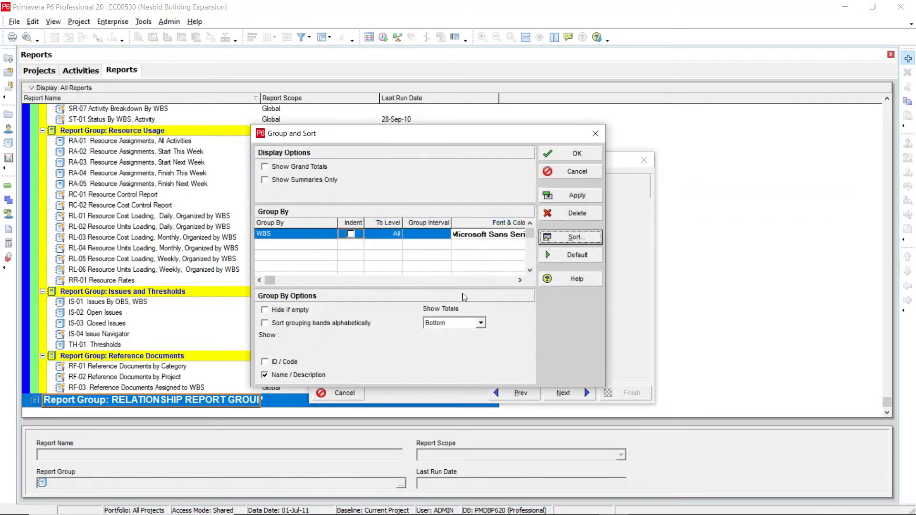
- Set Show Totals to <None> for the WBS grouping and apply the group and sort settings
click(459, 323)
click(445, 333)
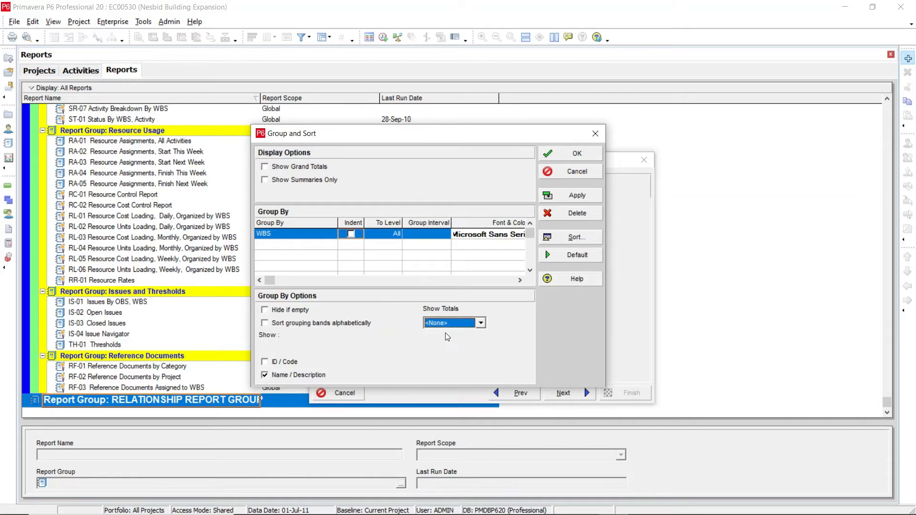
click(562, 193)
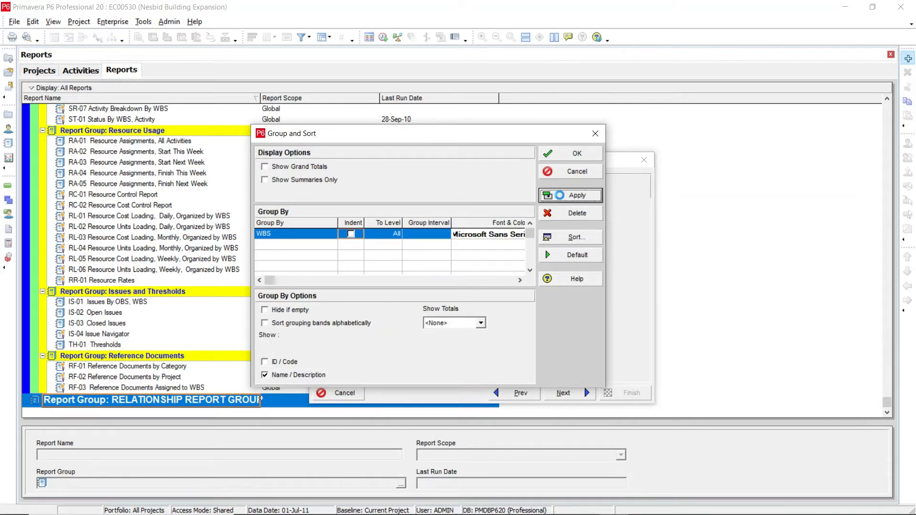
click(552, 156)
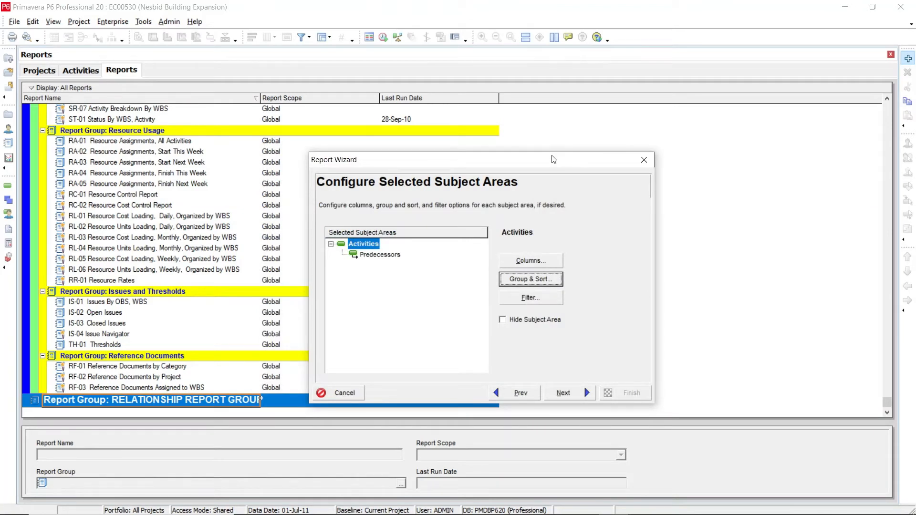
- Filter the Activities subject area to activities whose Activity Status is not equal to Completed, and accept the filter
click(516, 299)
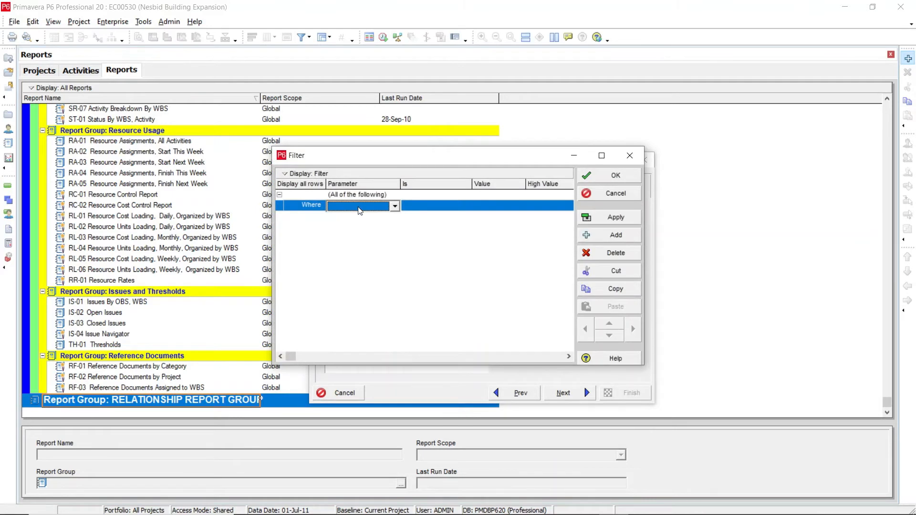
click(358, 210)
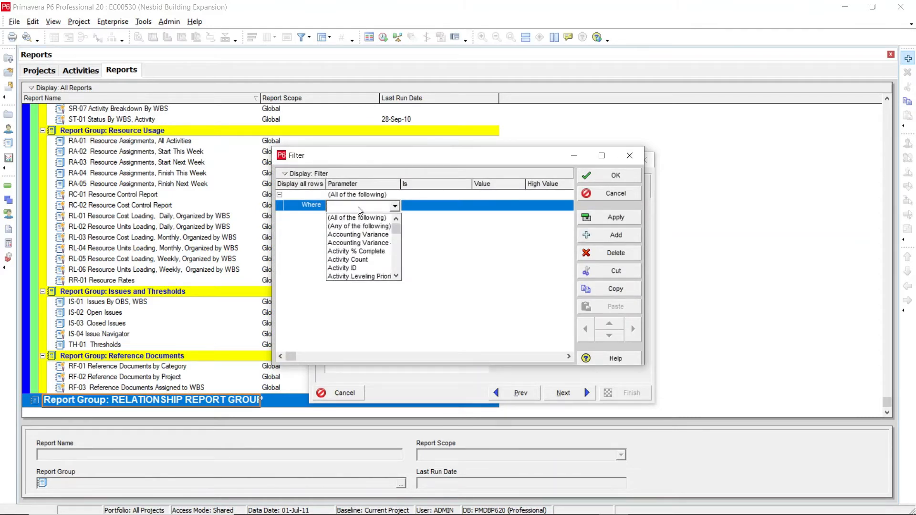
key(a)
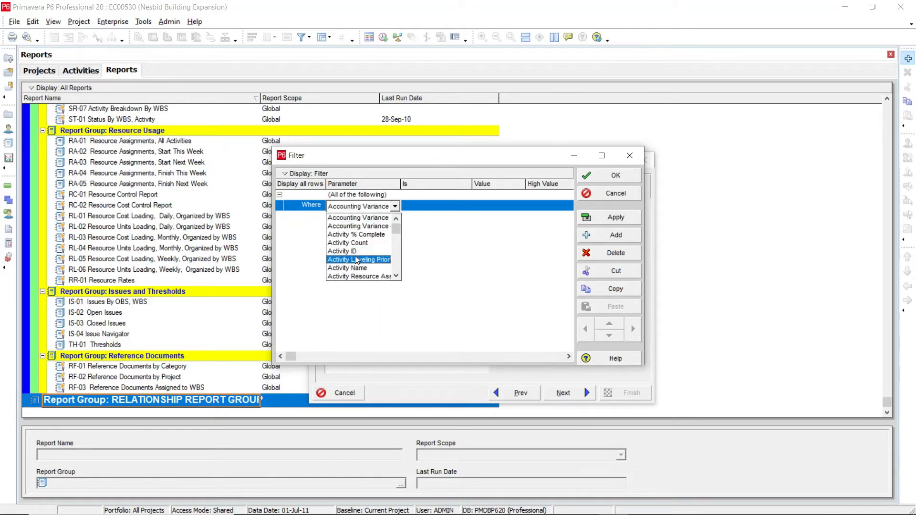
scroll(356, 260, down, 1)
click(354, 268)
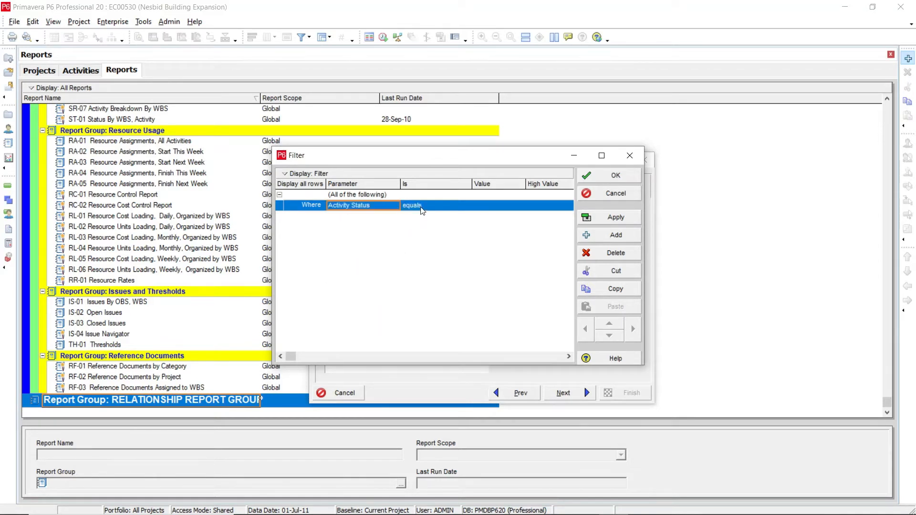
click(422, 206)
click(421, 215)
click(497, 208)
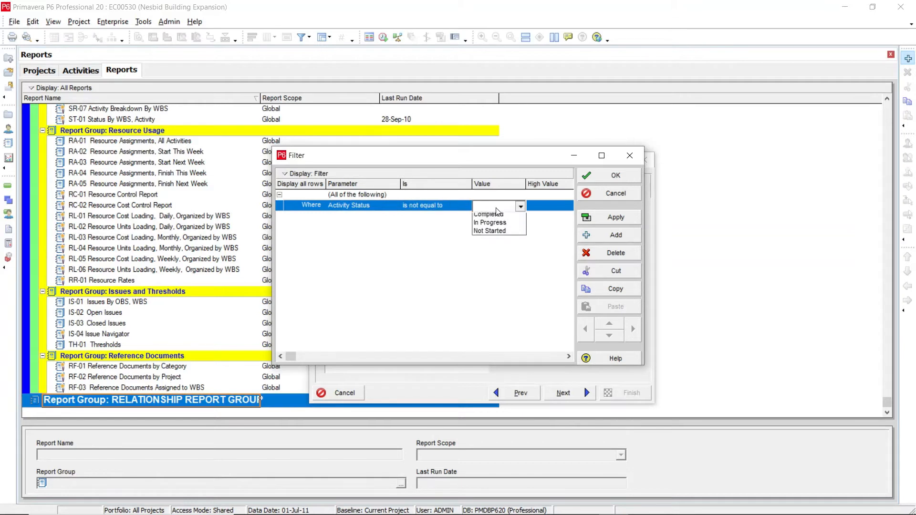
click(496, 218)
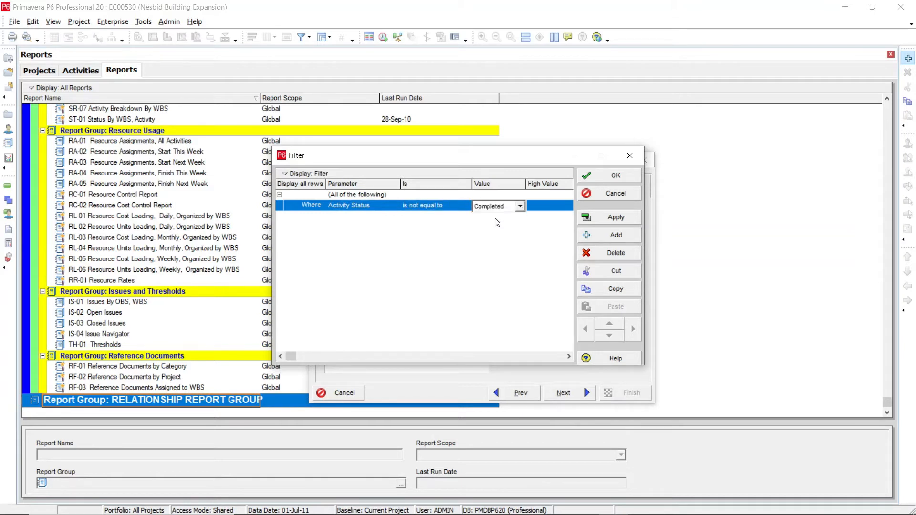
click(602, 177)
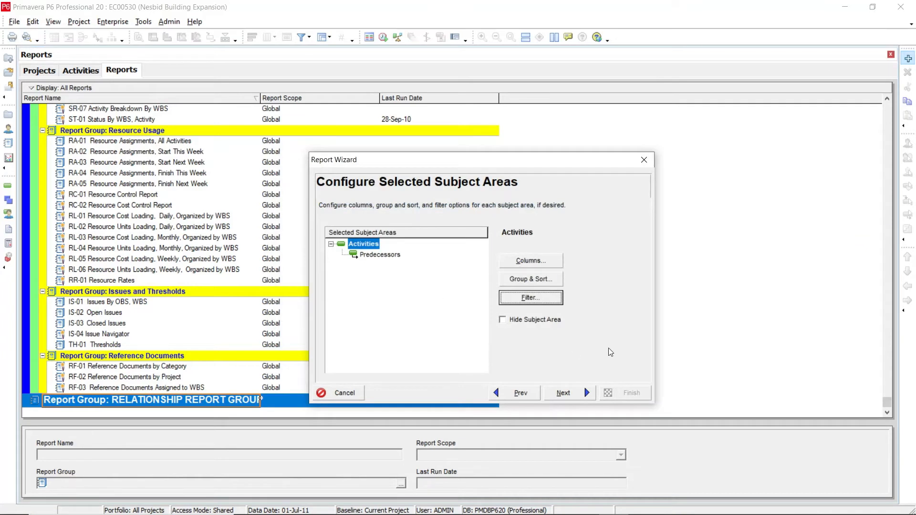
- In the Predecessors subject area's column settings, retitle the Activity ID column as Predecessor ID
click(396, 254)
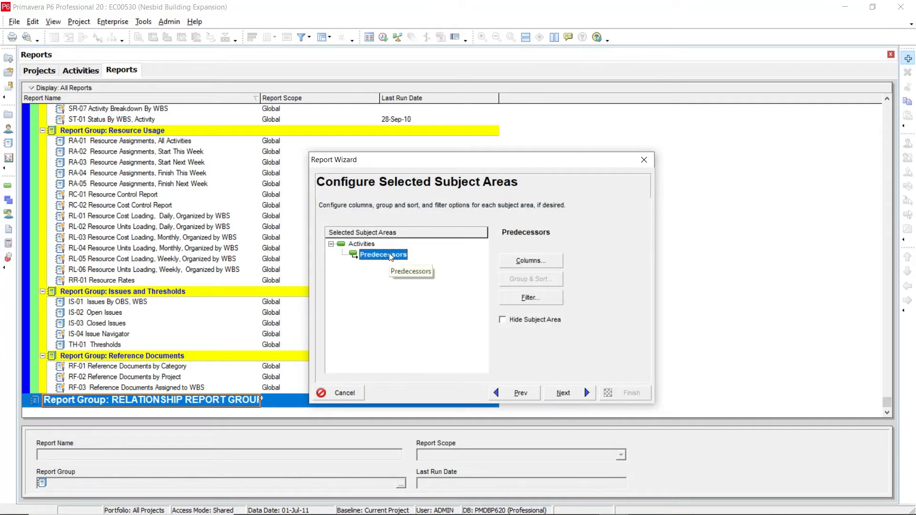
click(538, 261)
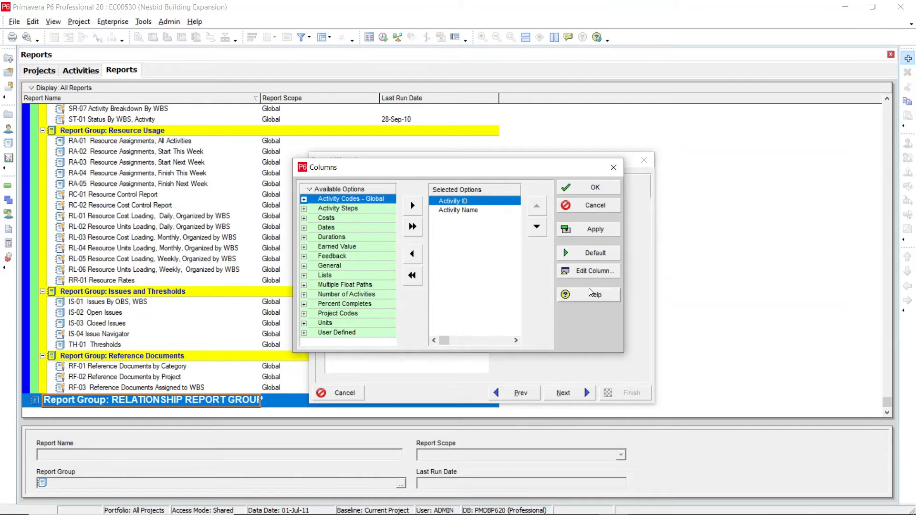
click(584, 272)
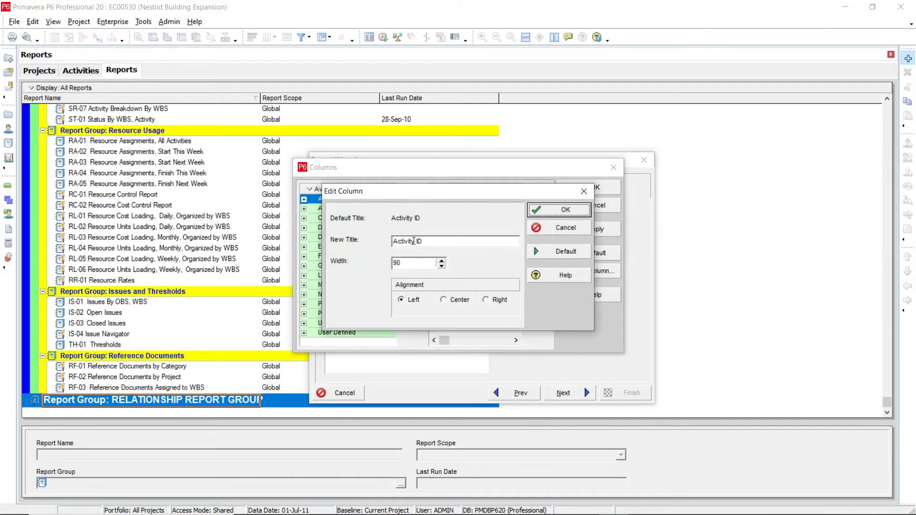
drag(415, 241, 385, 243)
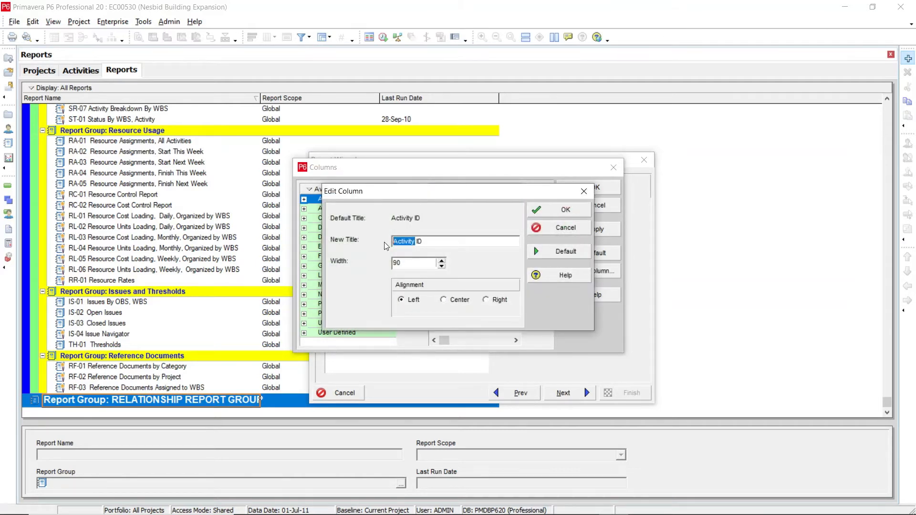
text(Predecessor)
click(553, 211)
- Retitle the Activity Name column of the Predecessors subject area as Predecessor Name
click(456, 210)
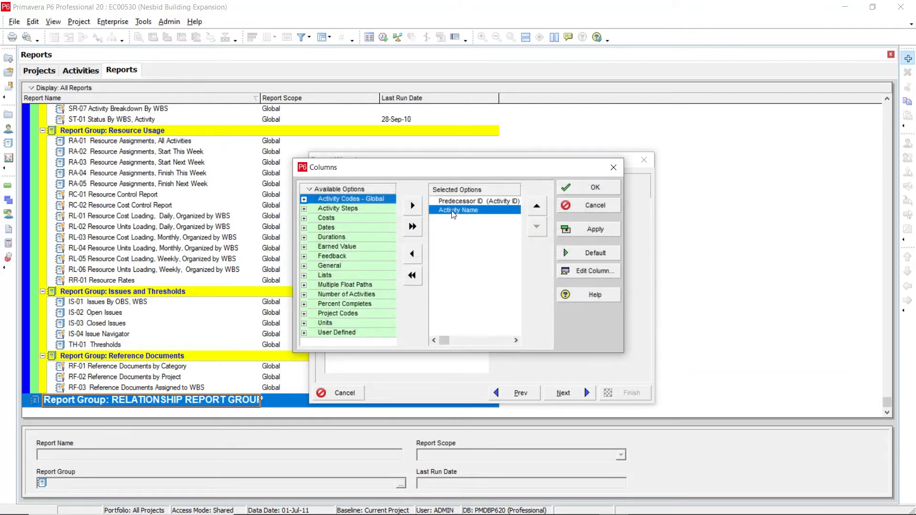
click(576, 273)
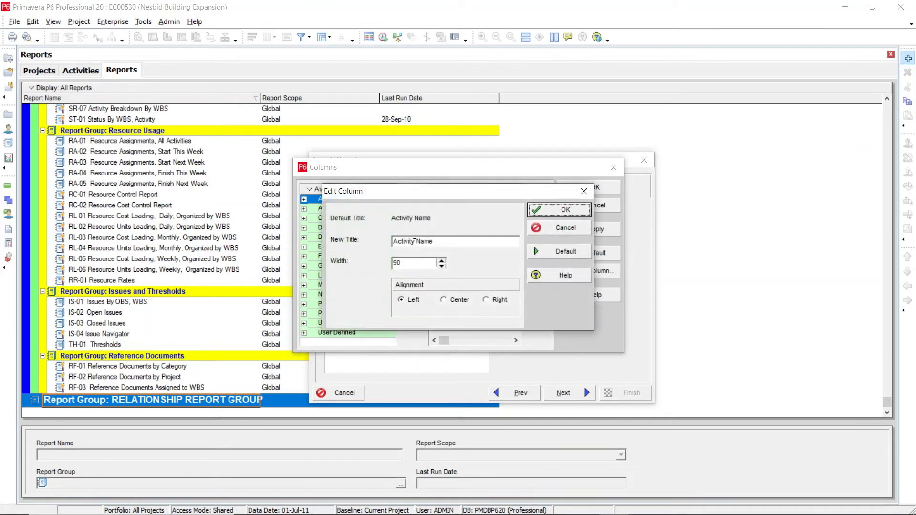
drag(415, 241, 393, 243)
text(Predecess)
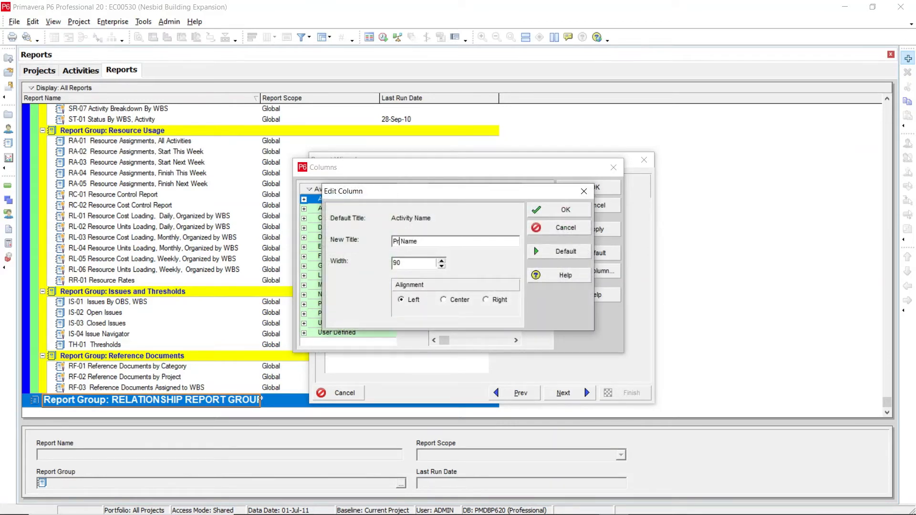
text(or)
click(552, 210)
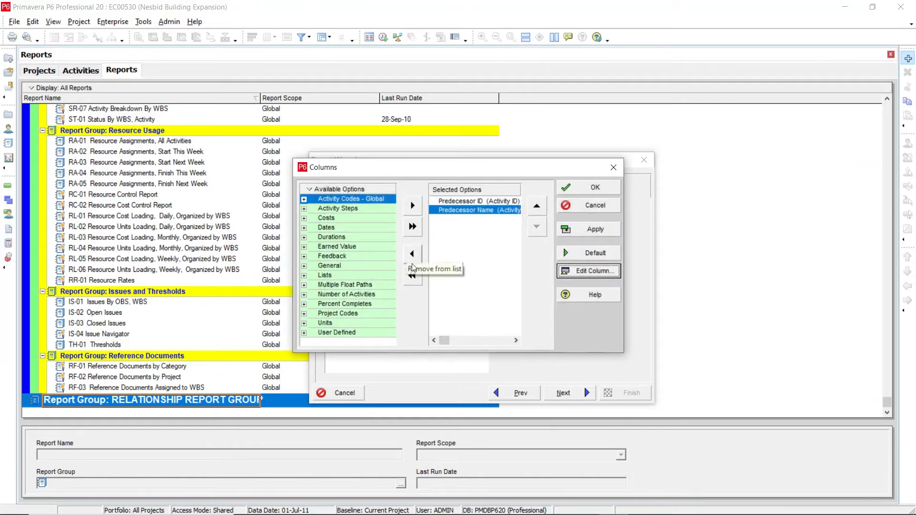
- Add the Start and Finish date columns to the Predecessors subject area
click(301, 228)
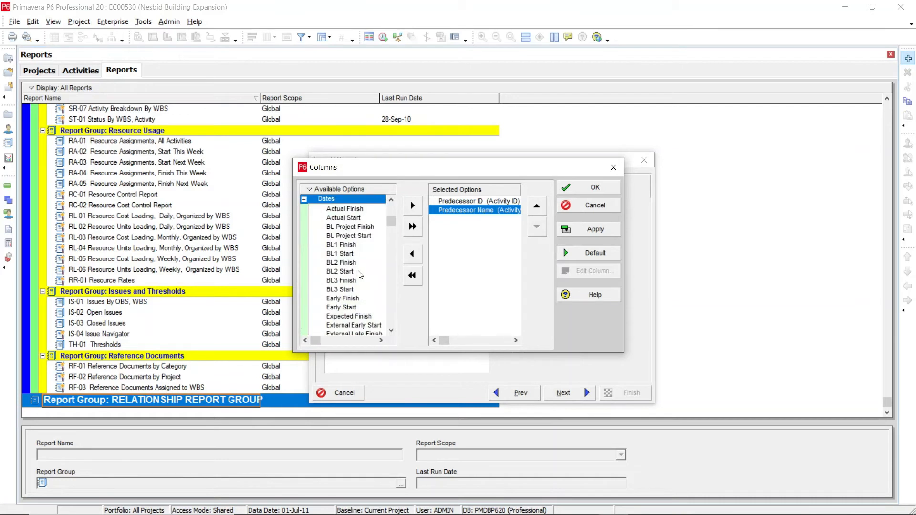
click(348, 228)
scroll(348, 231, down, 1)
scroll(348, 233, down, 4)
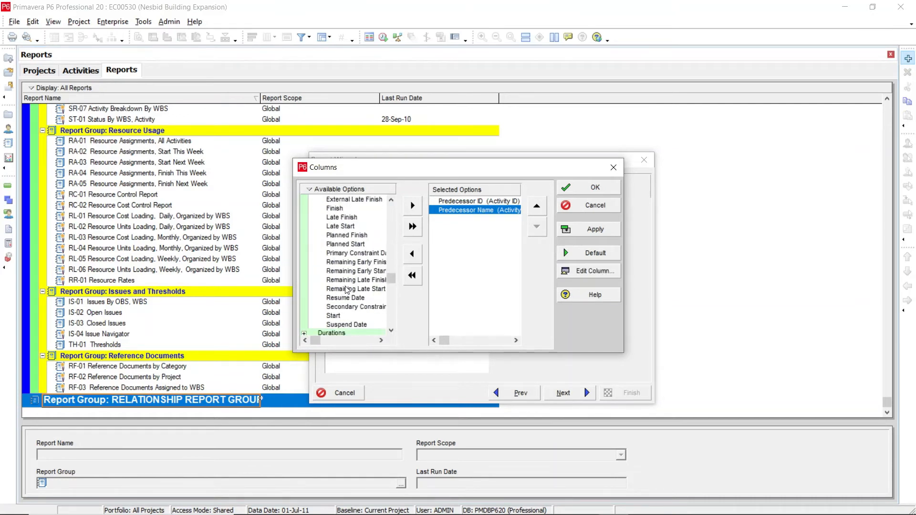
click(335, 316)
click(412, 205)
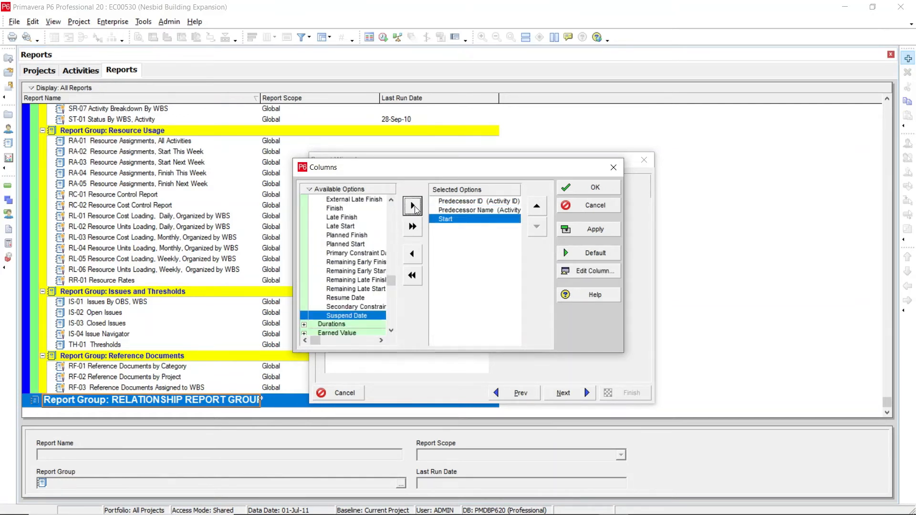
click(338, 271)
scroll(340, 248, up, 1)
double_click(341, 225)
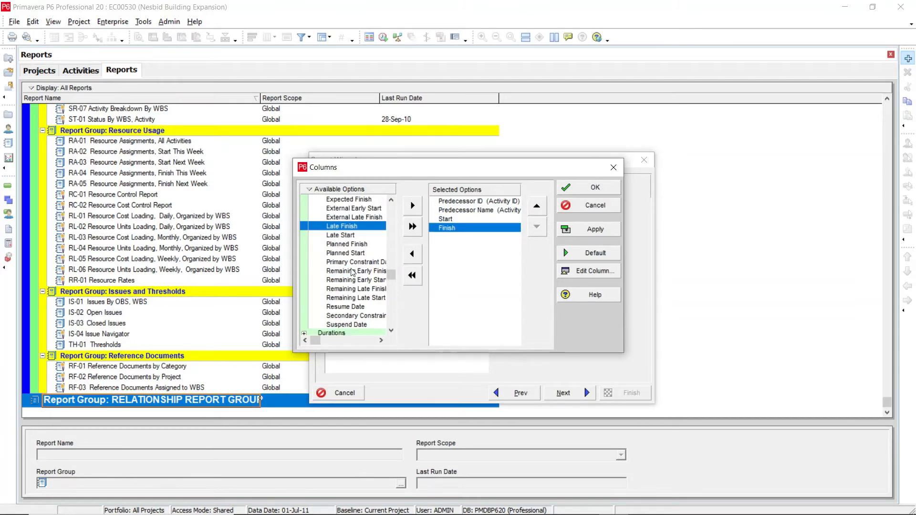
scroll(352, 272, up, 8)
click(304, 227)
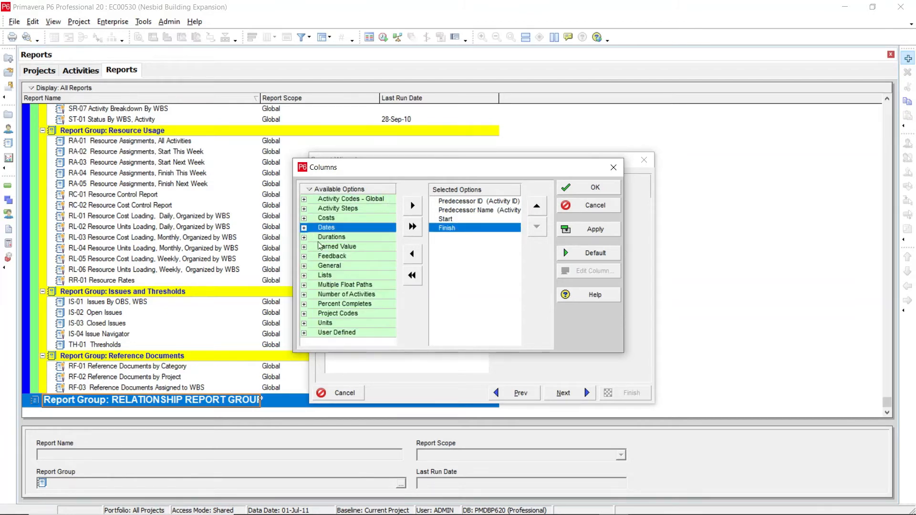
- Add the Driving and Relationship Type columns from the General category to the Predecessors subject area
click(304, 266)
click(344, 290)
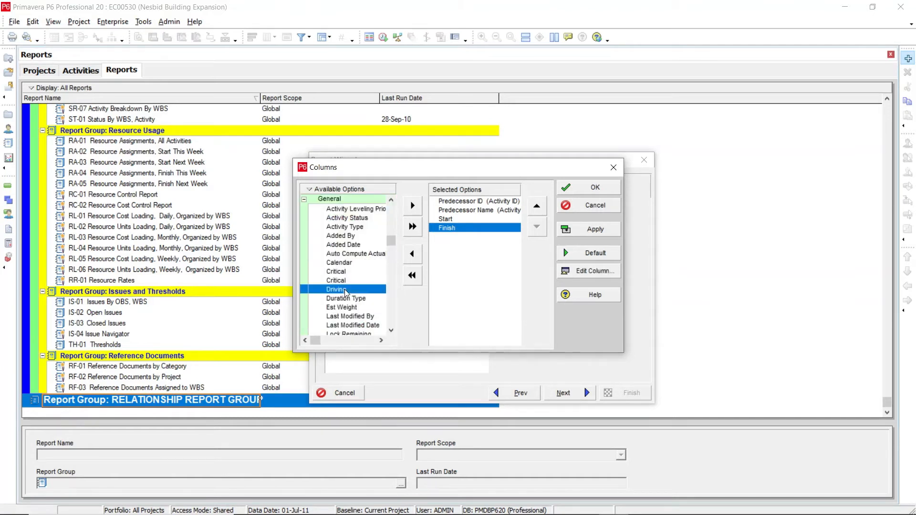
double_click(344, 290)
scroll(348, 293, down, 2)
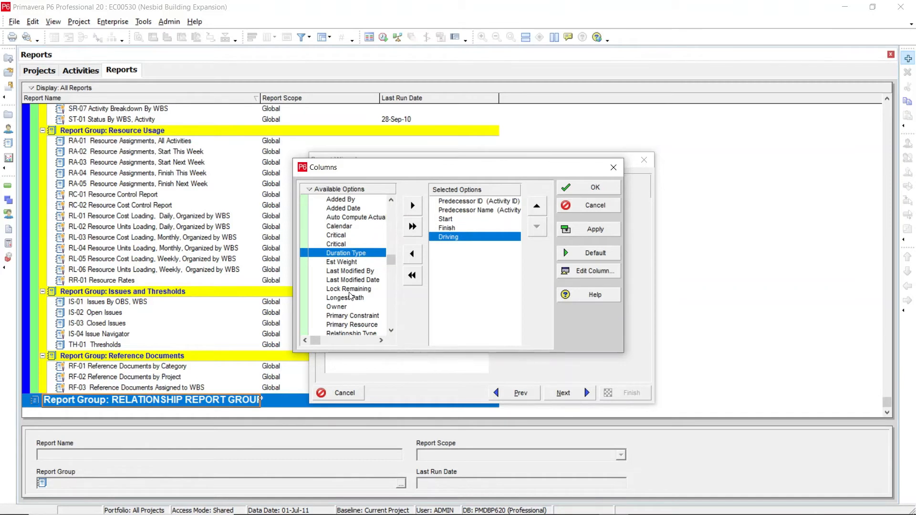
scroll(349, 295, down, 3)
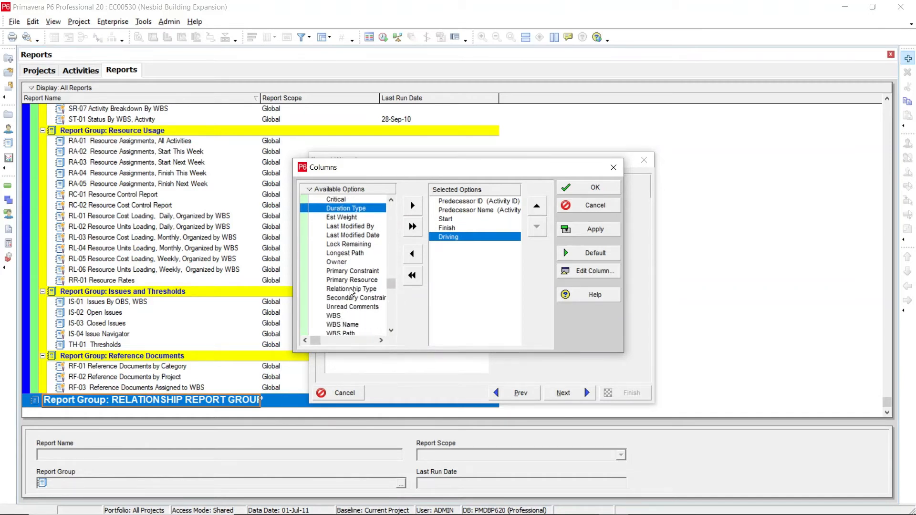
double_click(351, 289)
scroll(351, 291, up, 5)
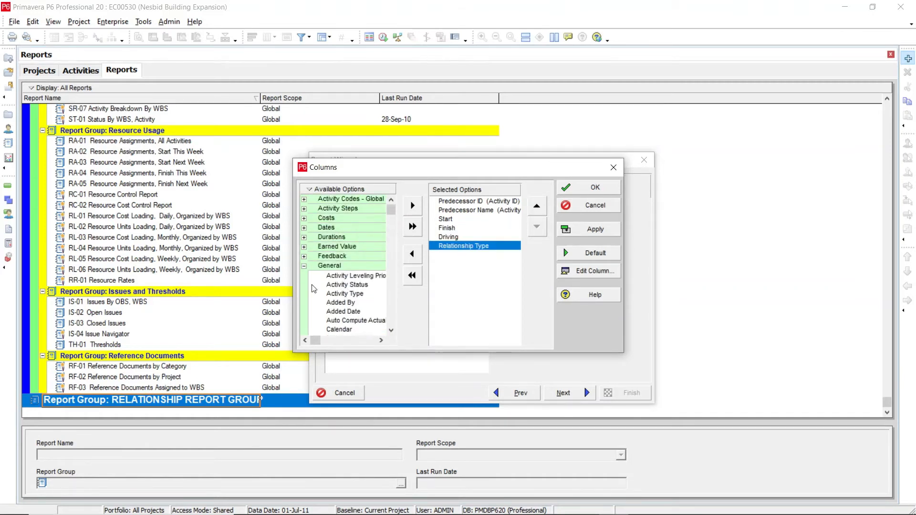
click(304, 266)
- Add the Lag column from the Durations category to the Predecessors subject area and accept the column selection
click(304, 237)
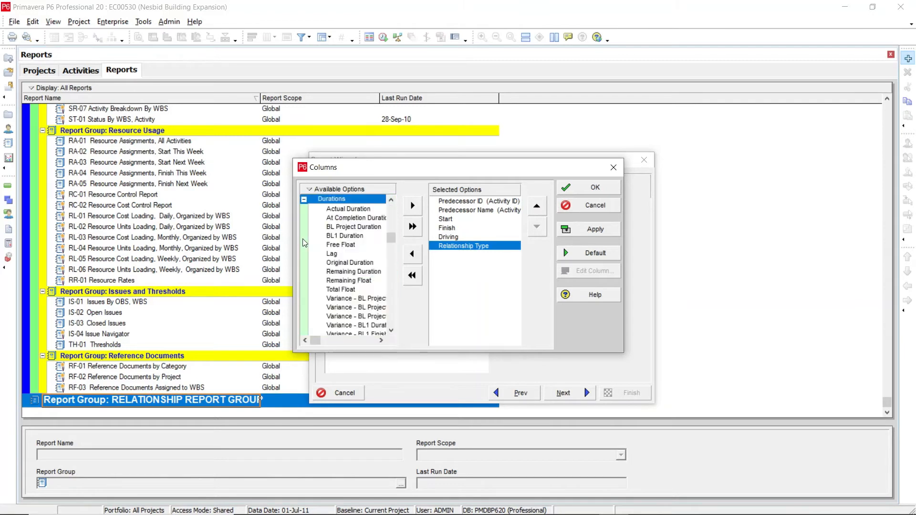
double_click(334, 254)
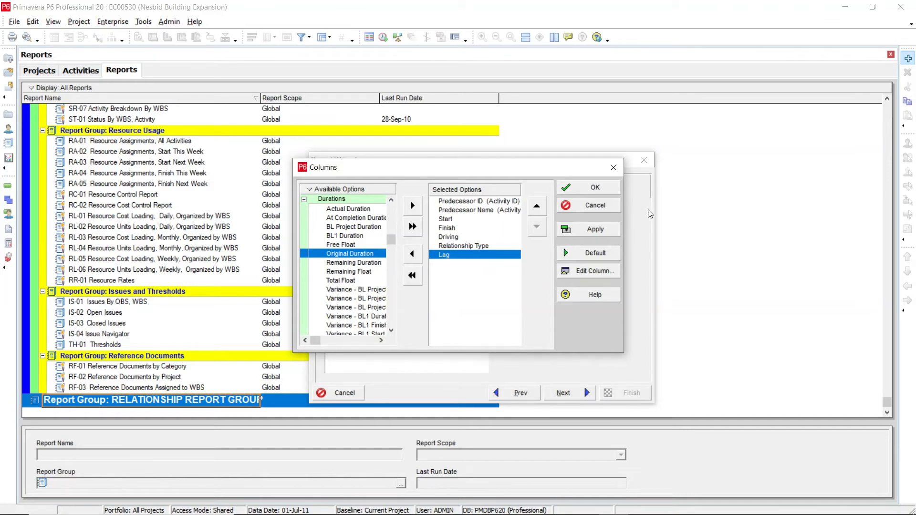
click(596, 189)
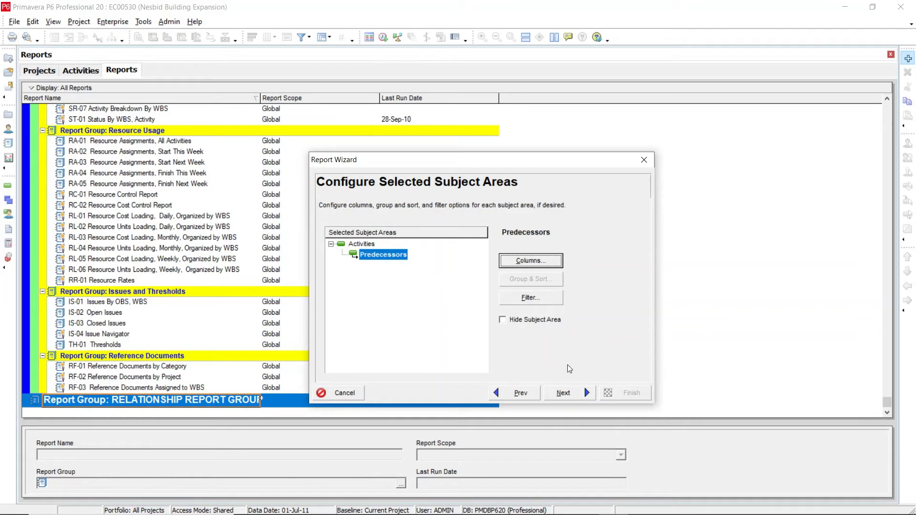
- Continue to the report title and set it to "Predecessor Logic Relationship"
click(564, 393)
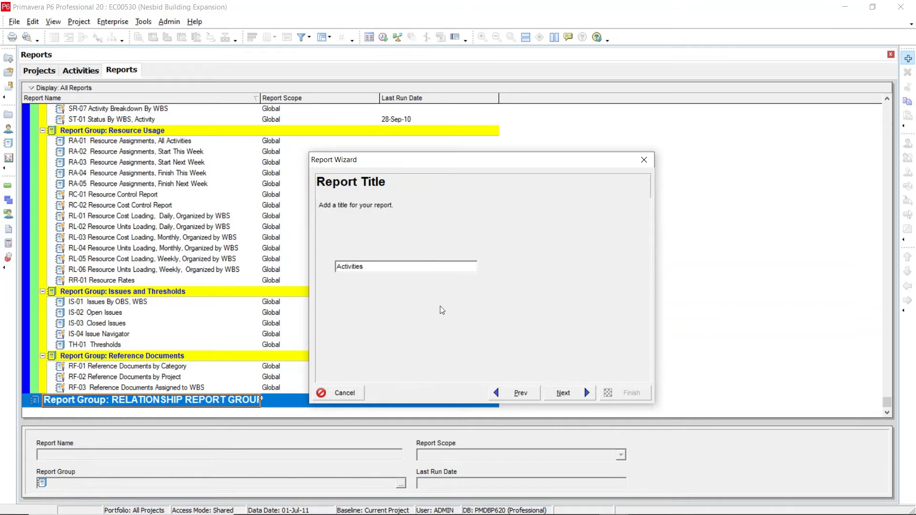
drag(394, 267, 321, 266)
text(Predecessor Logic Relationship)
click(563, 393)
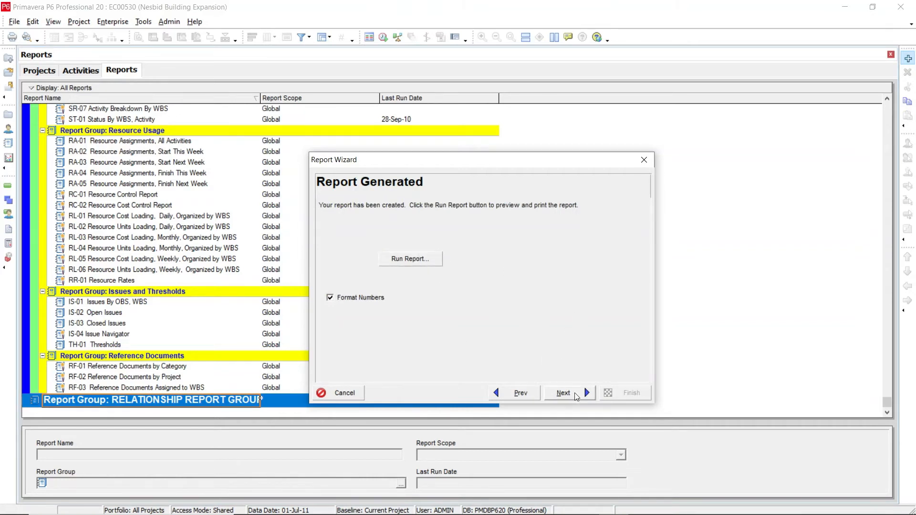
- Skip running the report from the wizard, save the report, and finish the wizard
click(576, 396)
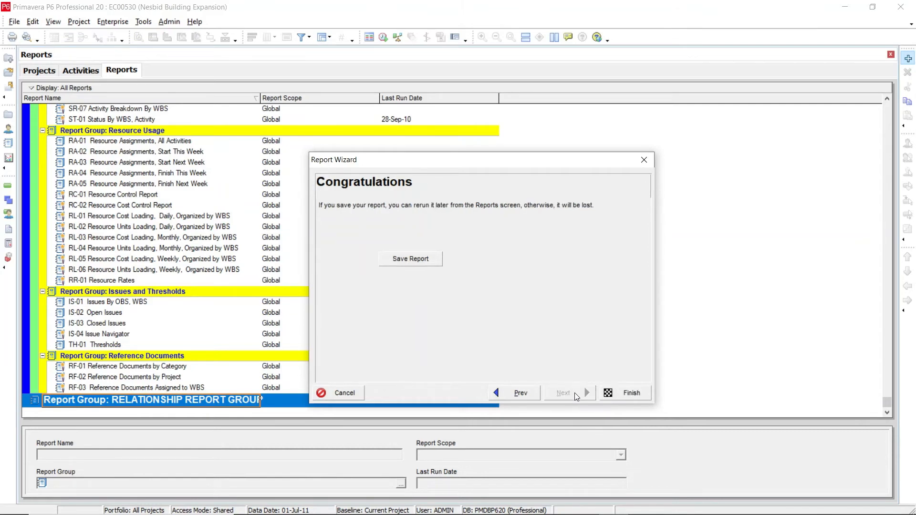
click(422, 261)
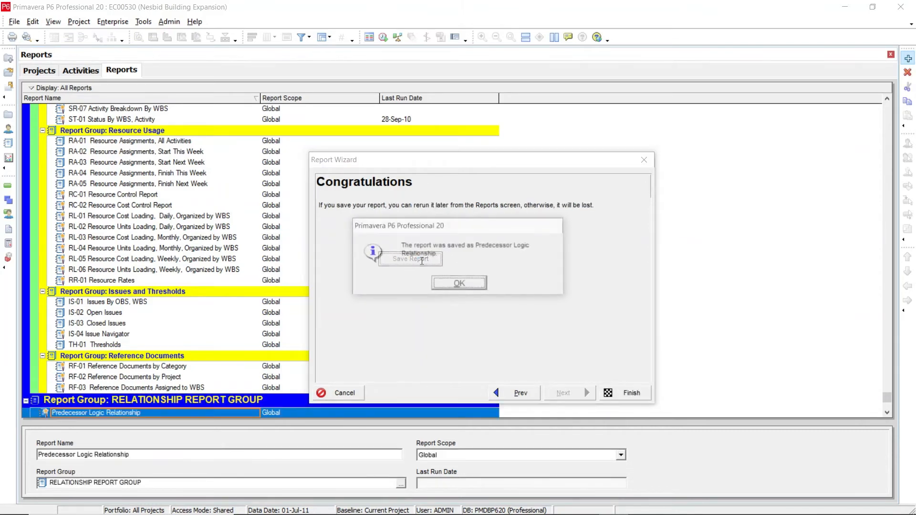
click(451, 289)
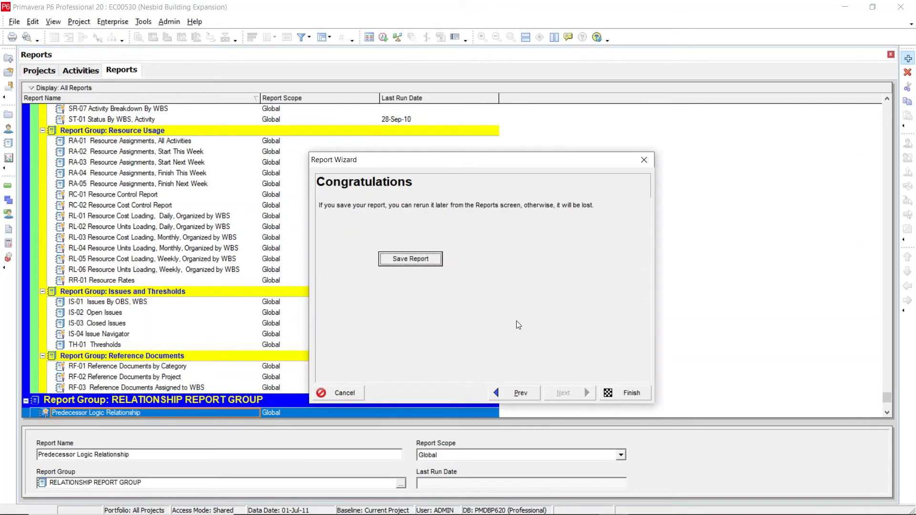
click(627, 394)
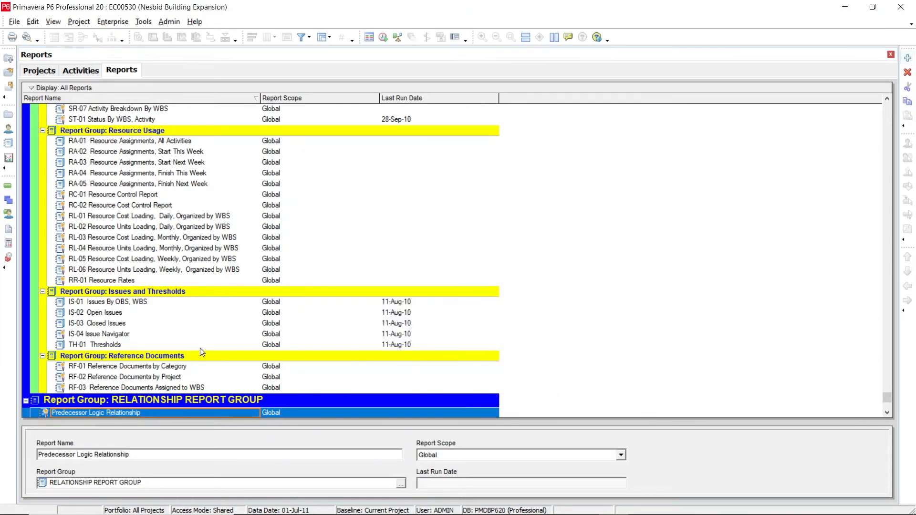
- Run the saved Predecessor Logic Relationship report with its output sent to Print Preview
scroll(199, 348, down, 1)
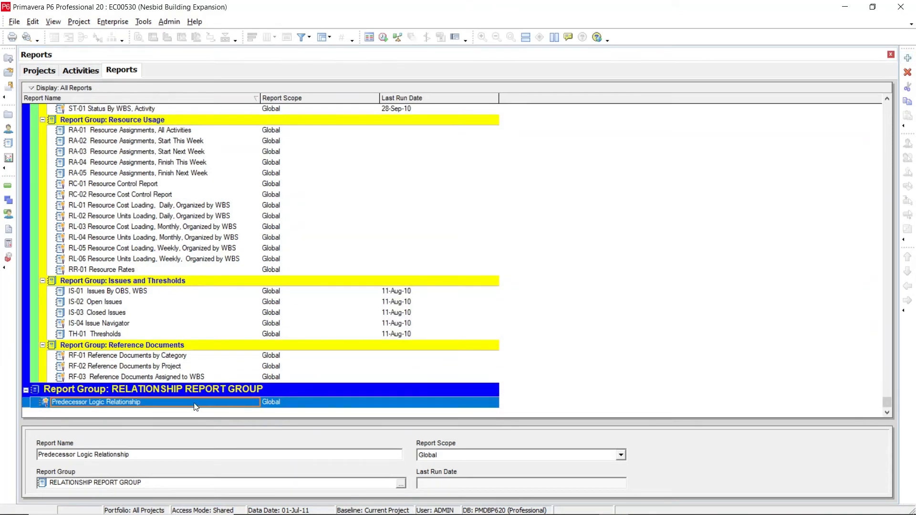
right_click(193, 402)
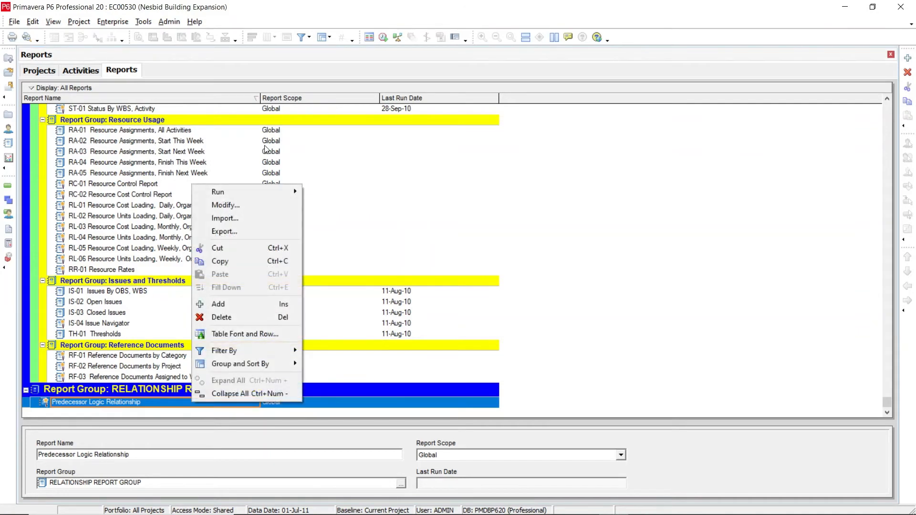
mouse_move(266, 191)
click(316, 191)
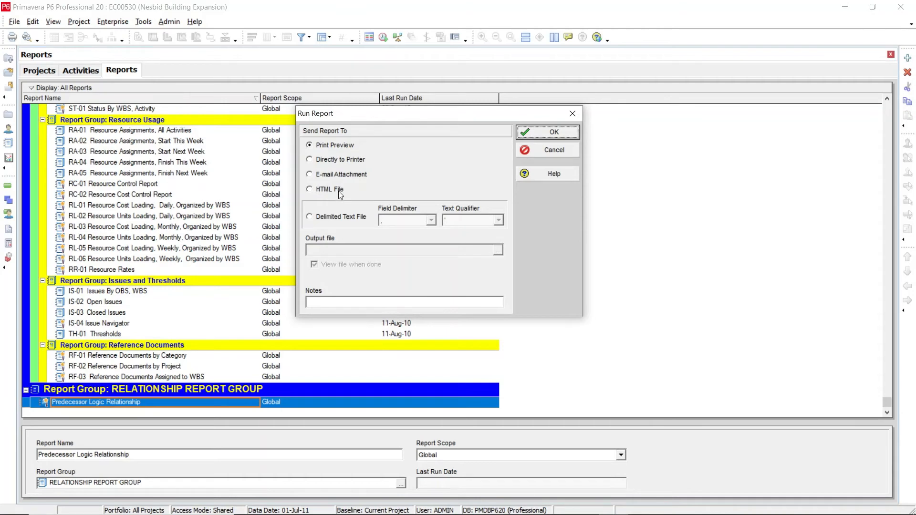
click(544, 134)
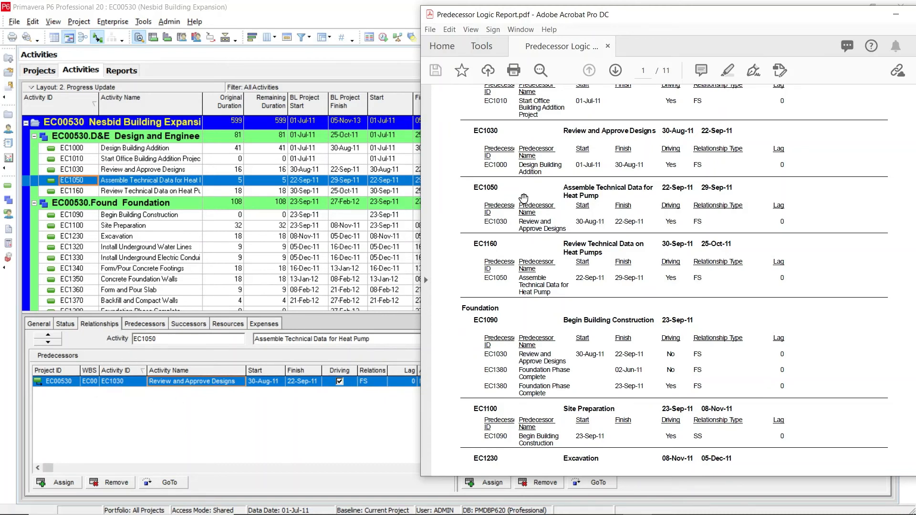
- Examine the first page of the Predecessor Logic Report PDF, comparing activities and their predecessors with the project's relationships
scroll(574, 276, up, 1)
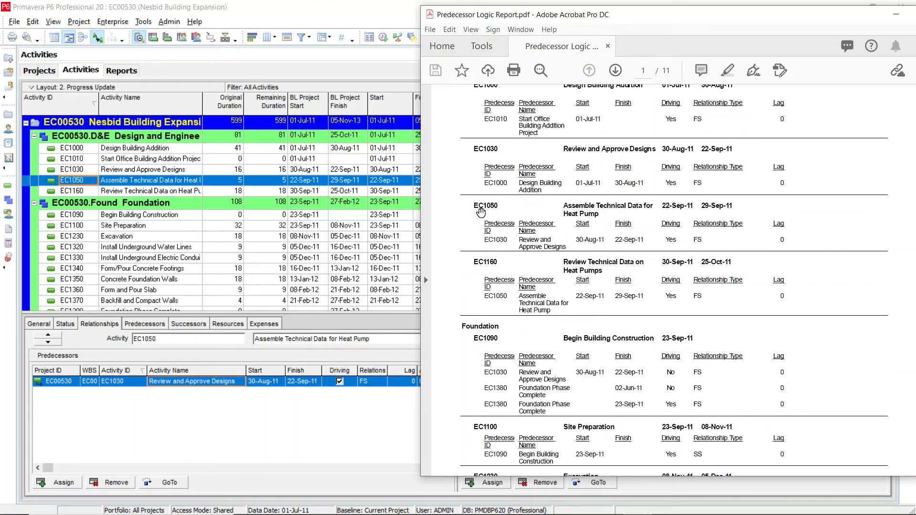
scroll(607, 261, up, 5)
scroll(607, 260, up, 3)
scroll(601, 163, down, 8)
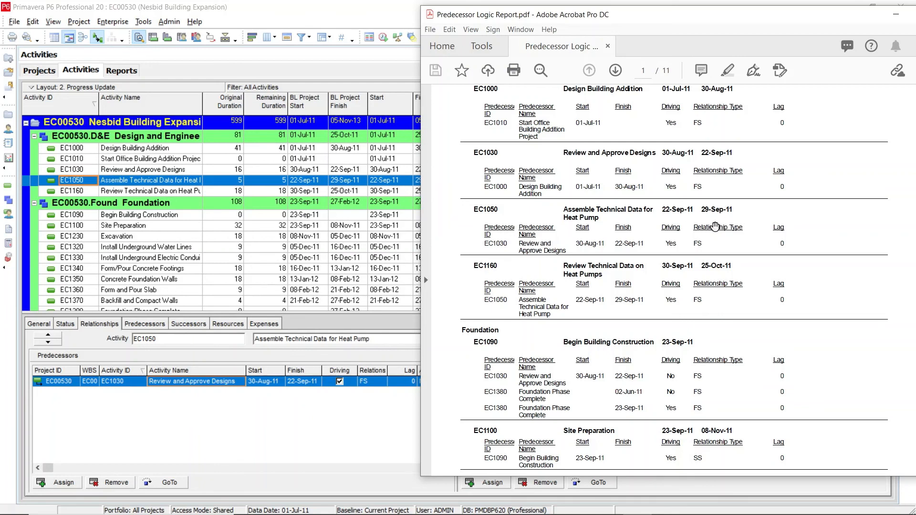
drag(588, 196, 579, 324)
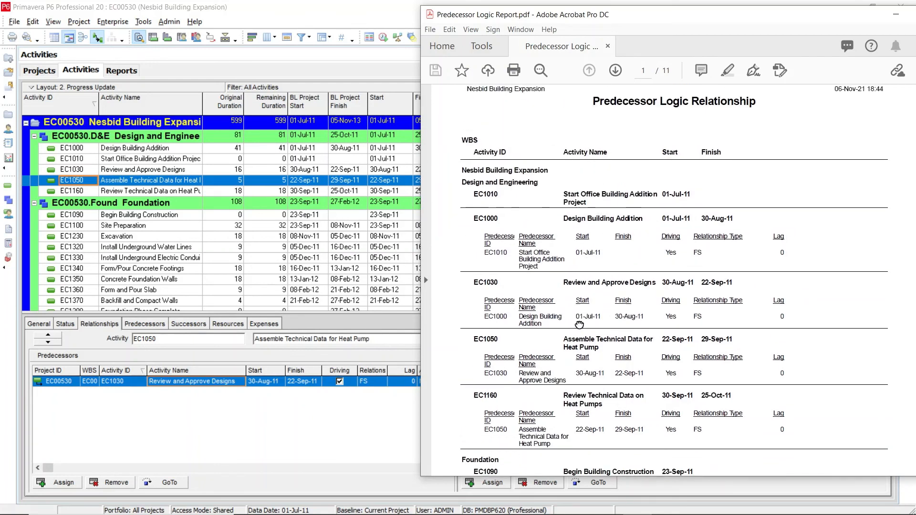